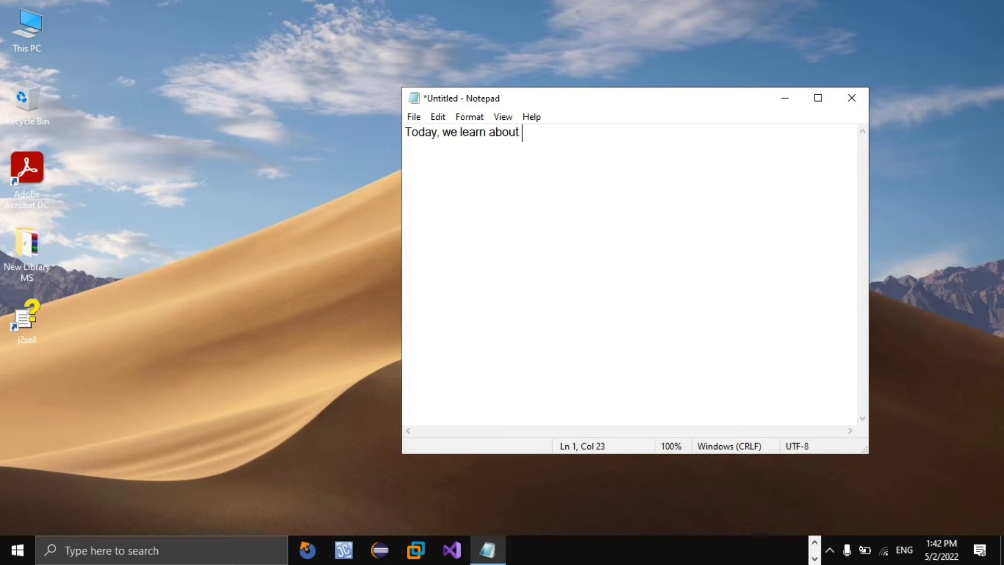
Complete the first line of the note so it reads "Today, we learn about how to import table from ms access into sql server."
text(import )
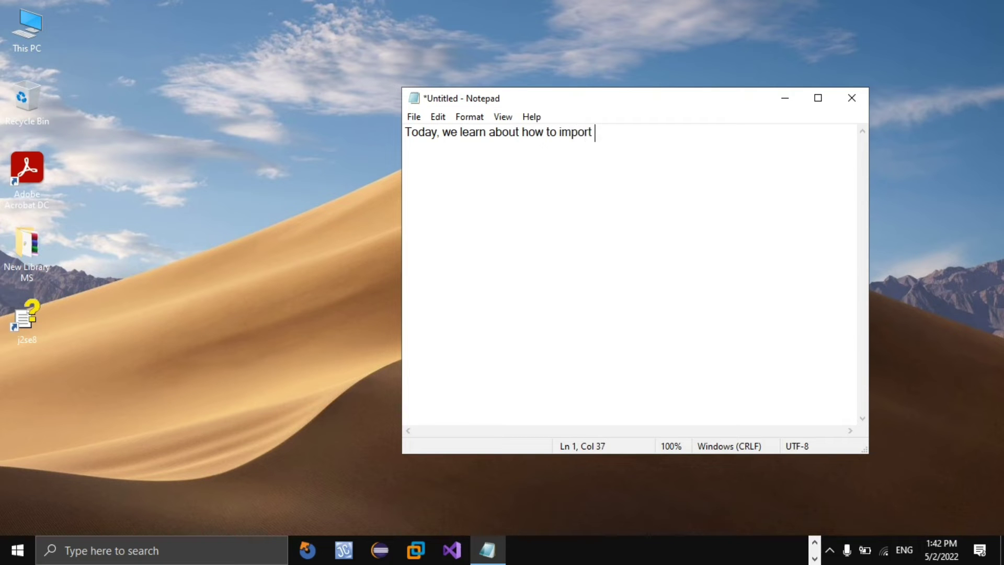
text(table from ma)
key(BackSpace)
text(s access into)
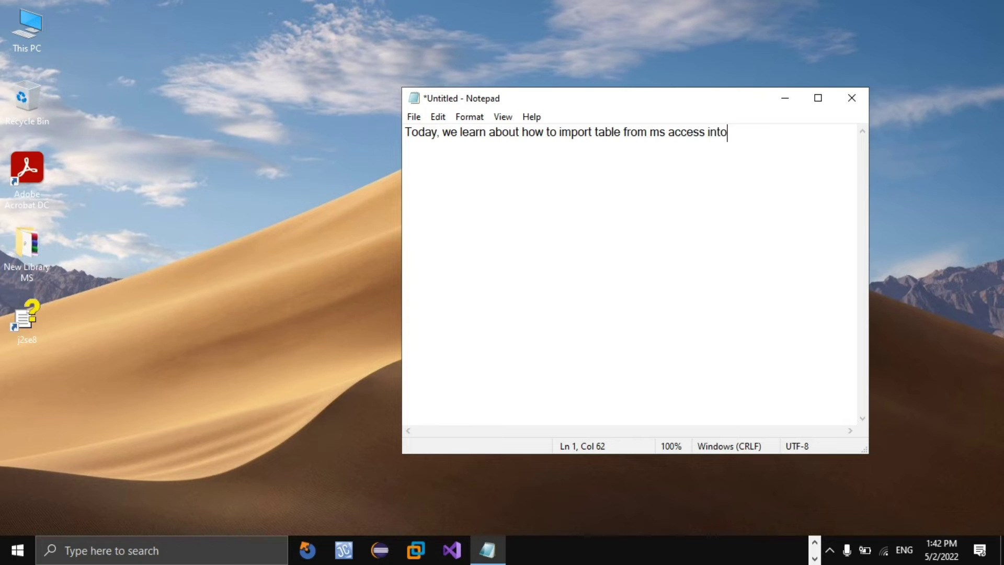
text( sql server.)
Add a second line "sp let' s get started." to the note and minimize it
key(Return)
text(sp l)
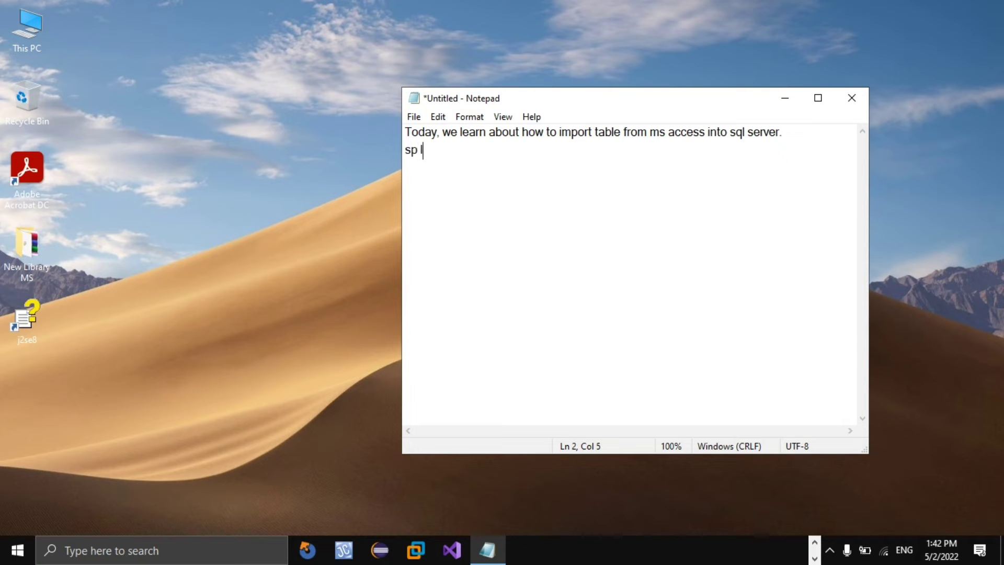
text(et' s  get start)
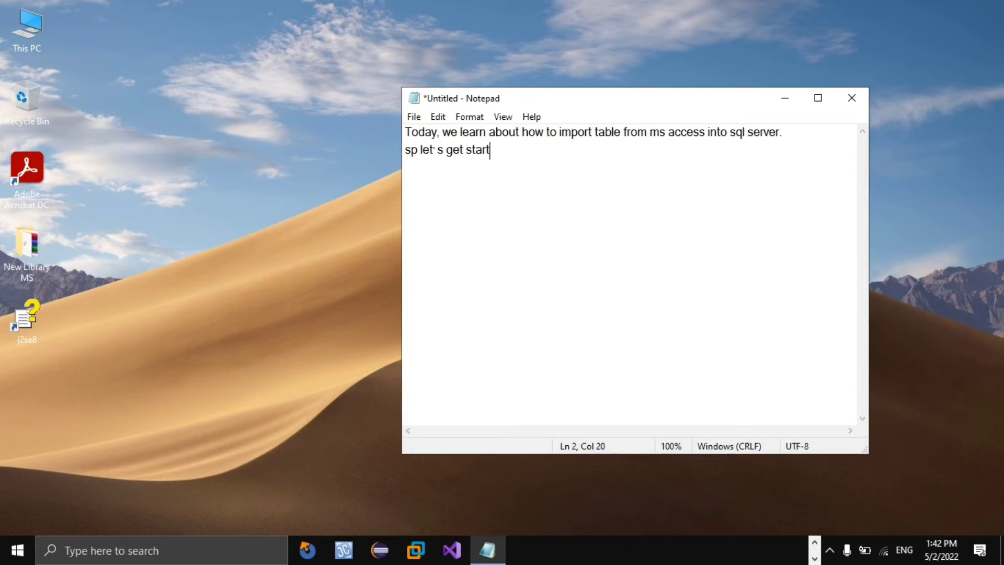
text(ed.)
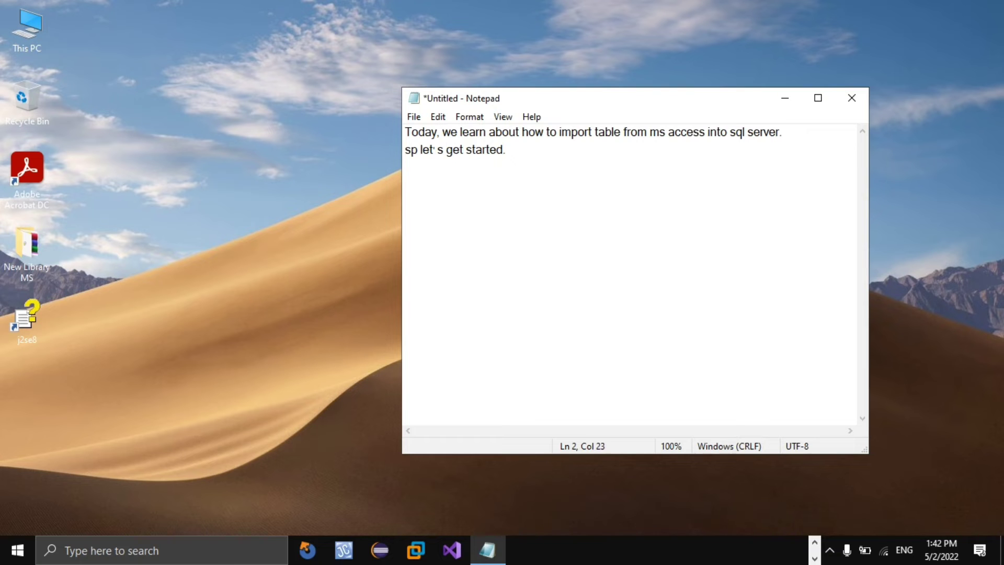
click(772, 99)
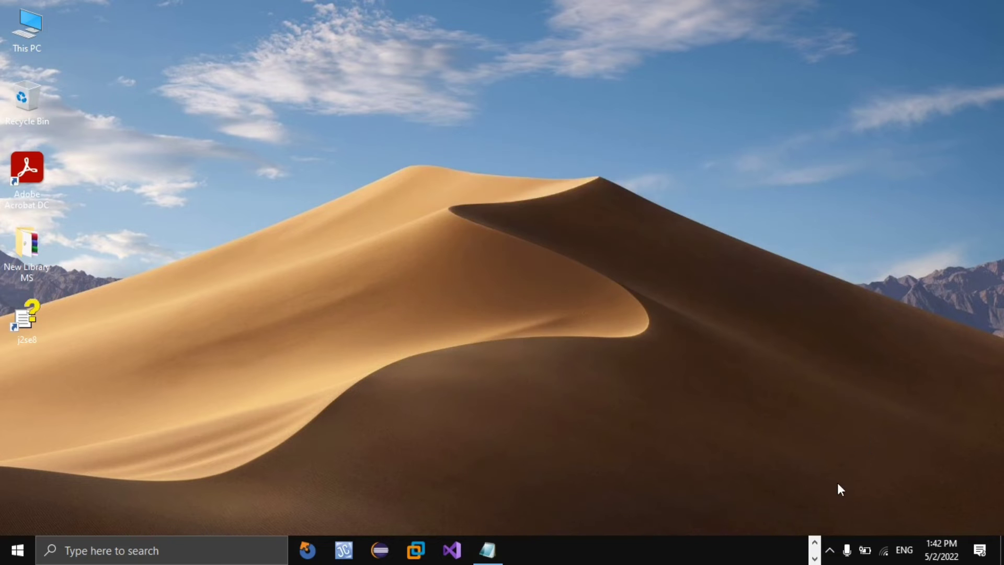
Switch to Access and open the tbAdmin and tbEmp tables of the Employee database to examine their records
click(815, 550)
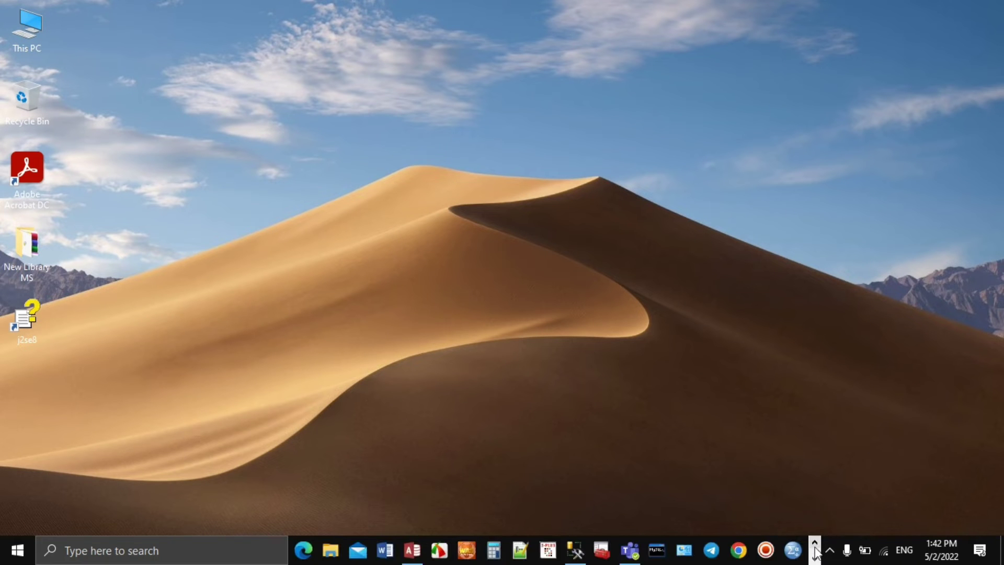
click(421, 555)
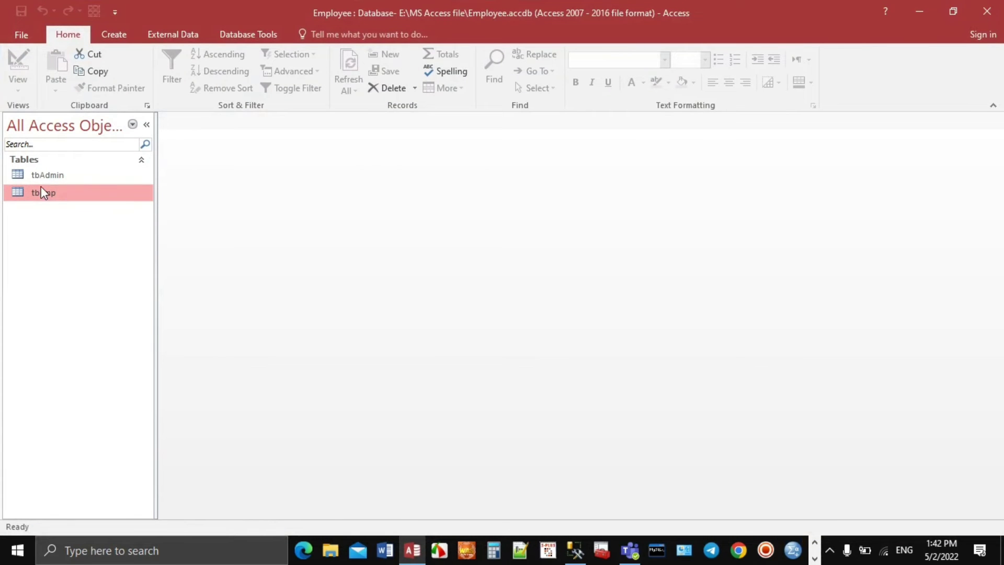
click(52, 175)
double_click(81, 180)
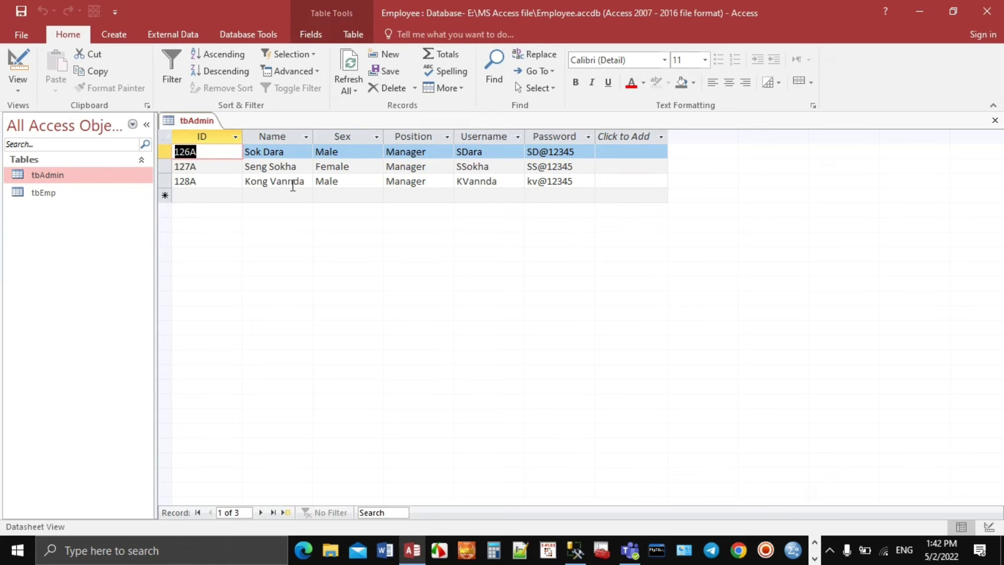
click(70, 193)
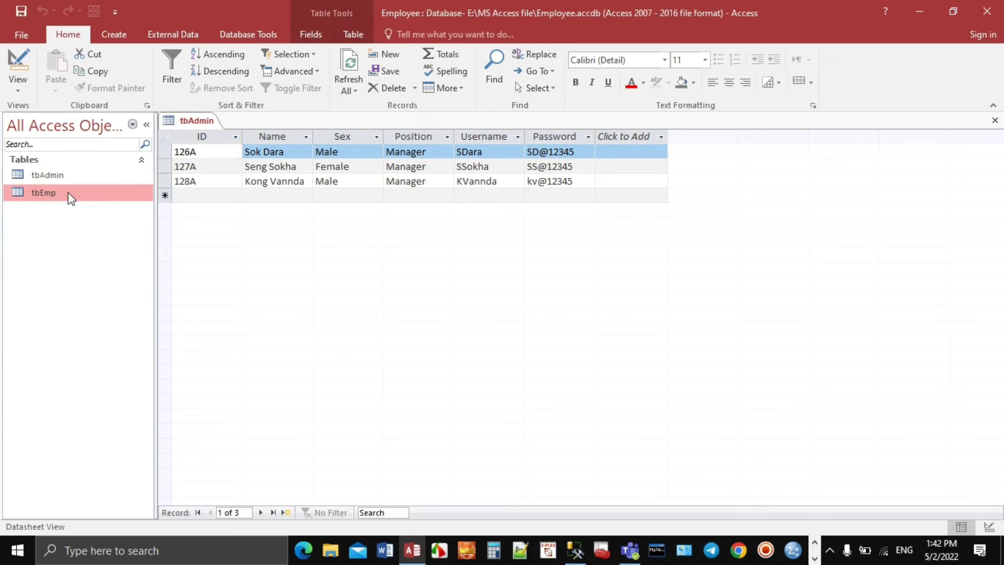
double_click(40, 193)
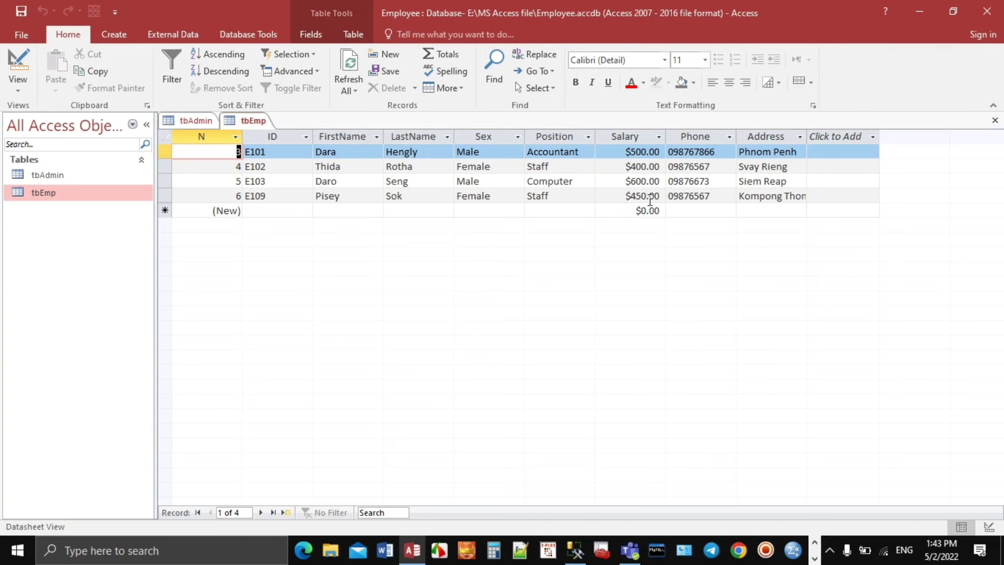
Close the tbEmp and tbAdmin tables and exit Access
right_click(261, 125)
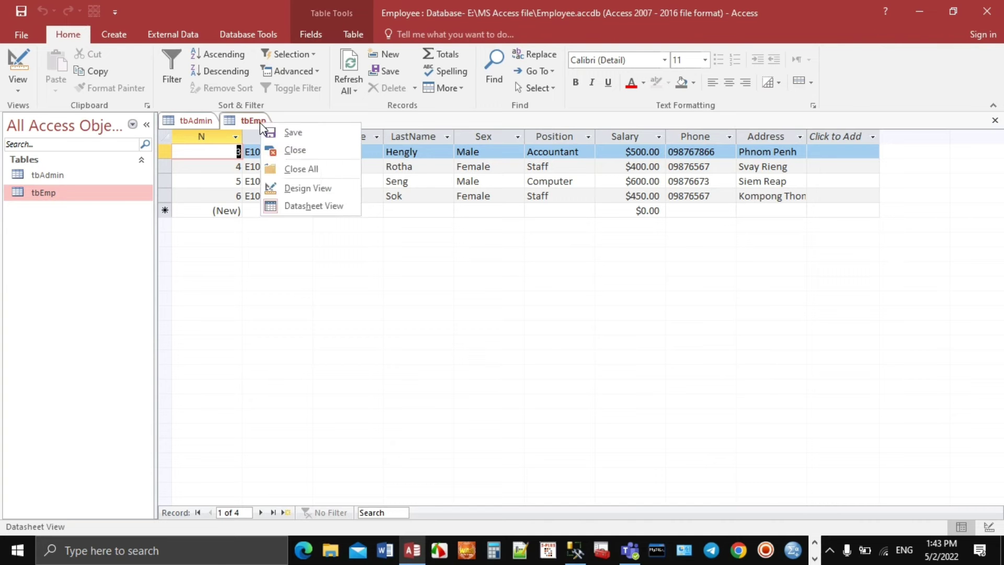
click(293, 150)
right_click(199, 124)
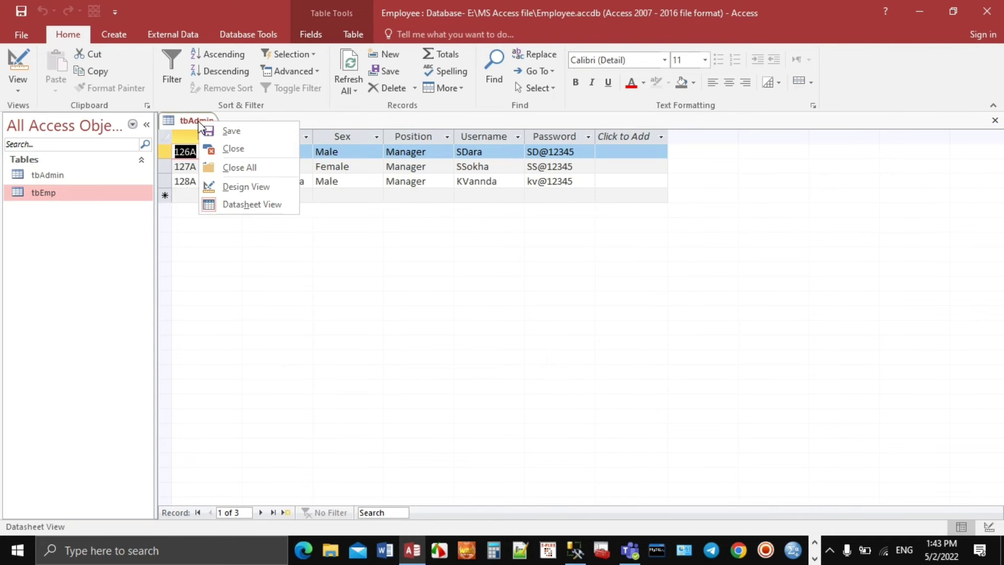
click(230, 150)
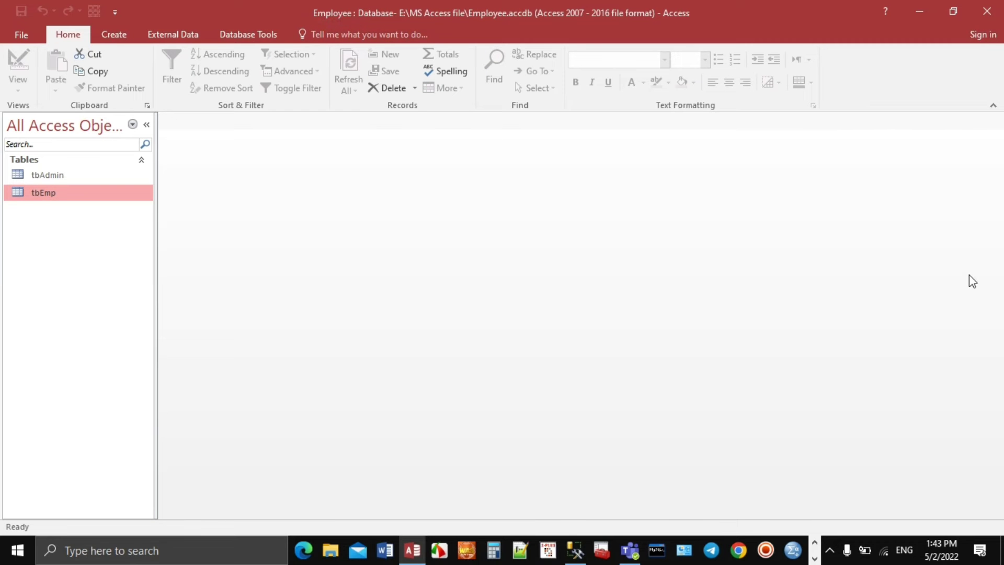
click(984, 12)
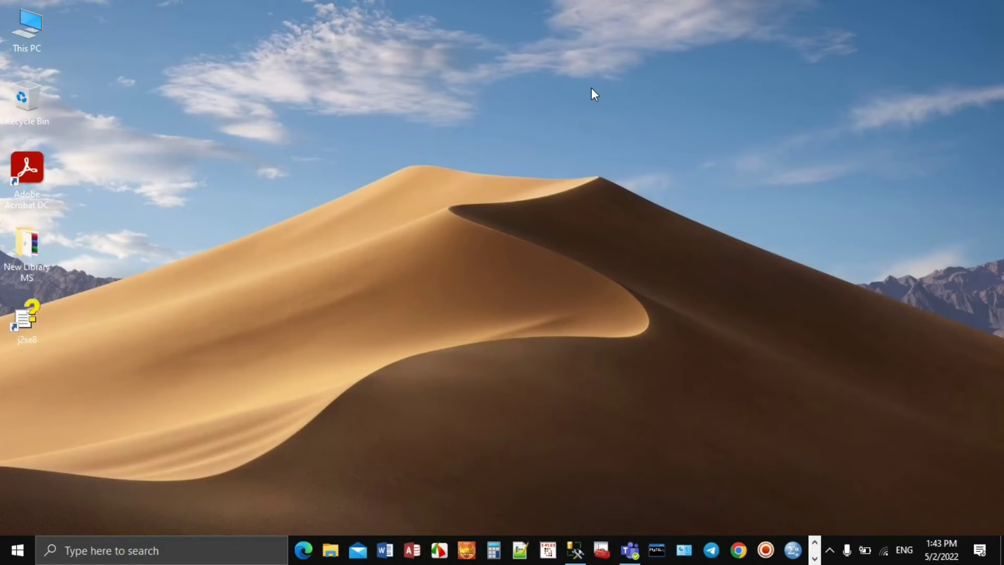
right_click(532, 98)
click(567, 139)
right_click(566, 139)
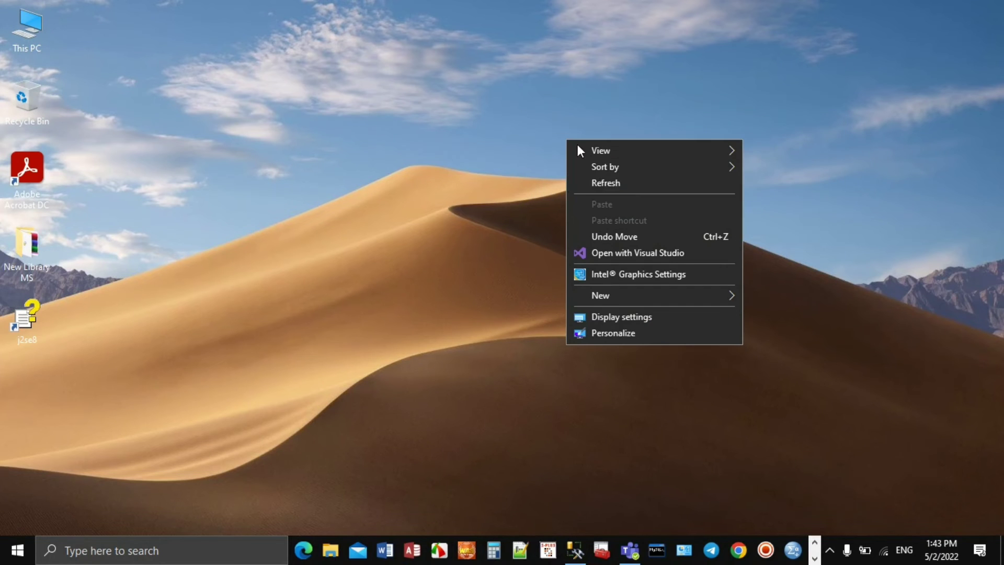
click(593, 180)
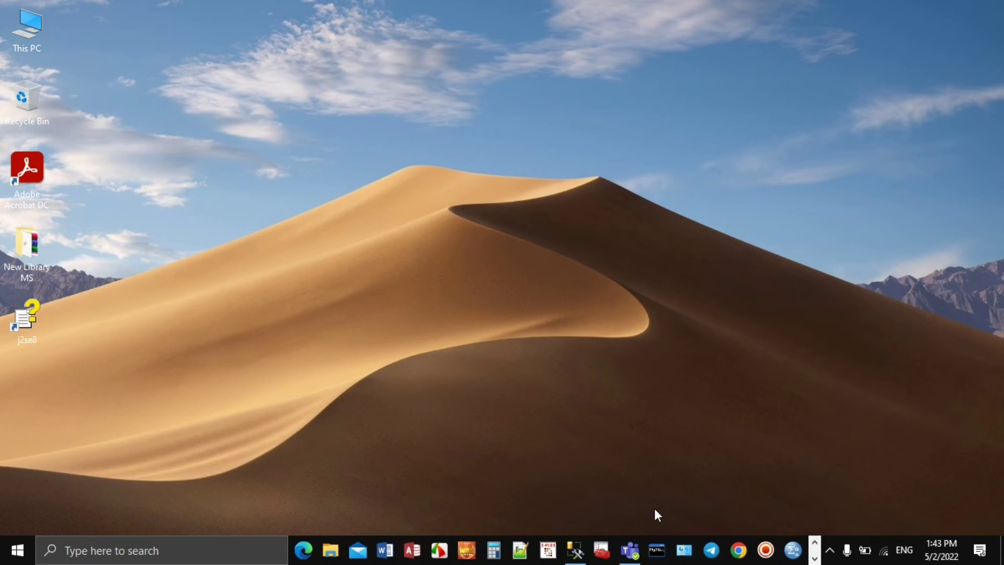
Switch to SQL Server Management Studio and create a new database named Test
click(575, 550)
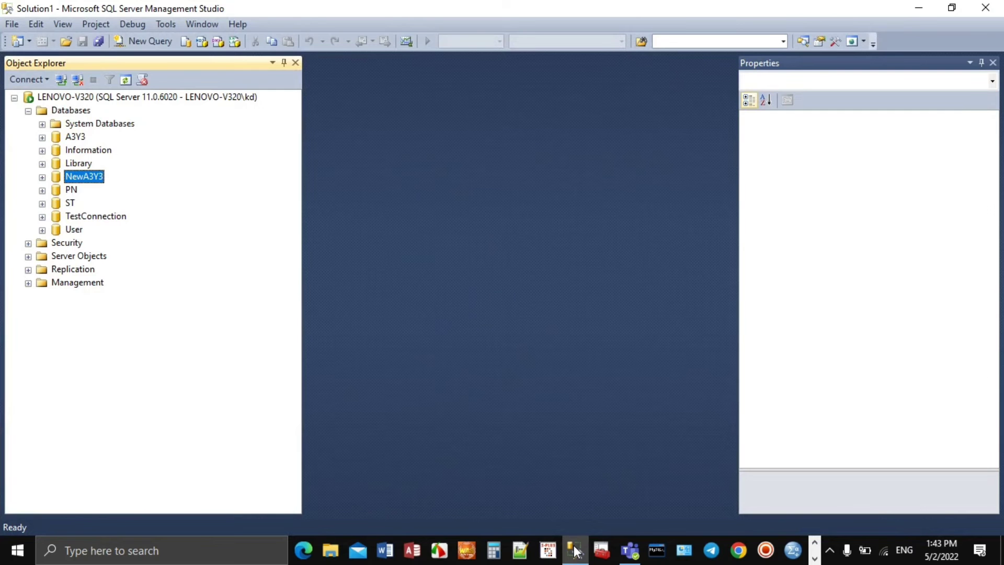
right_click(72, 111)
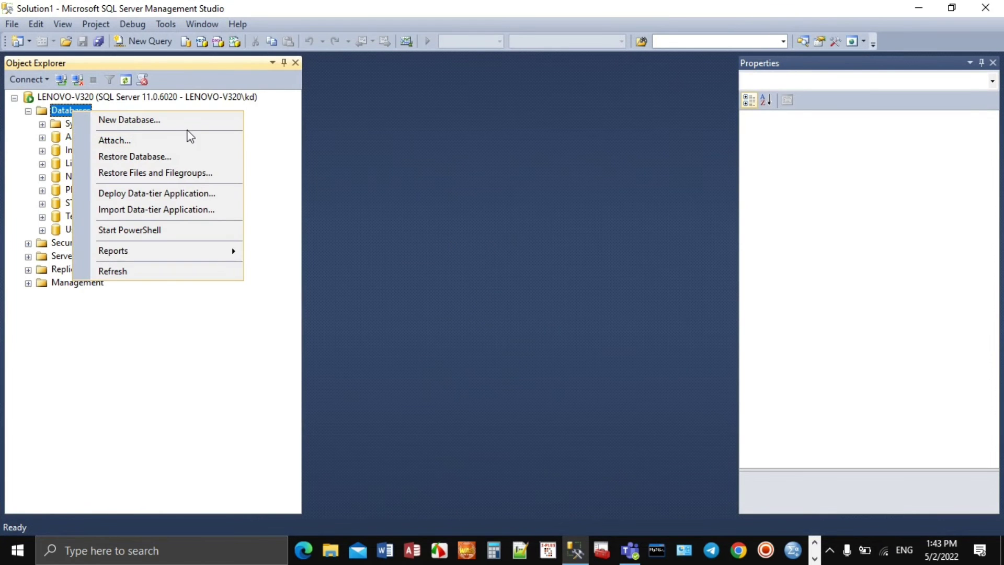
click(212, 120)
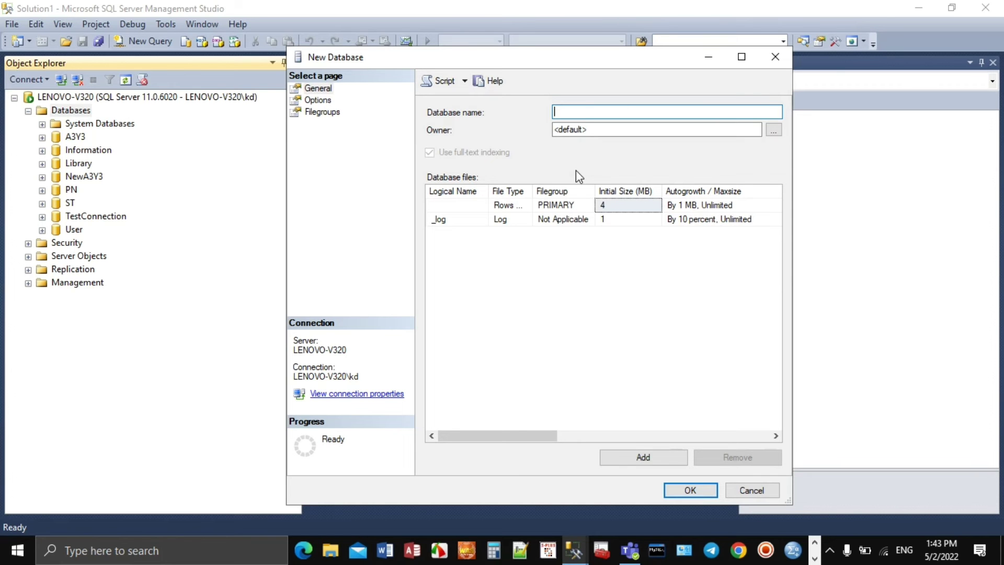
text(Test)
click(678, 494)
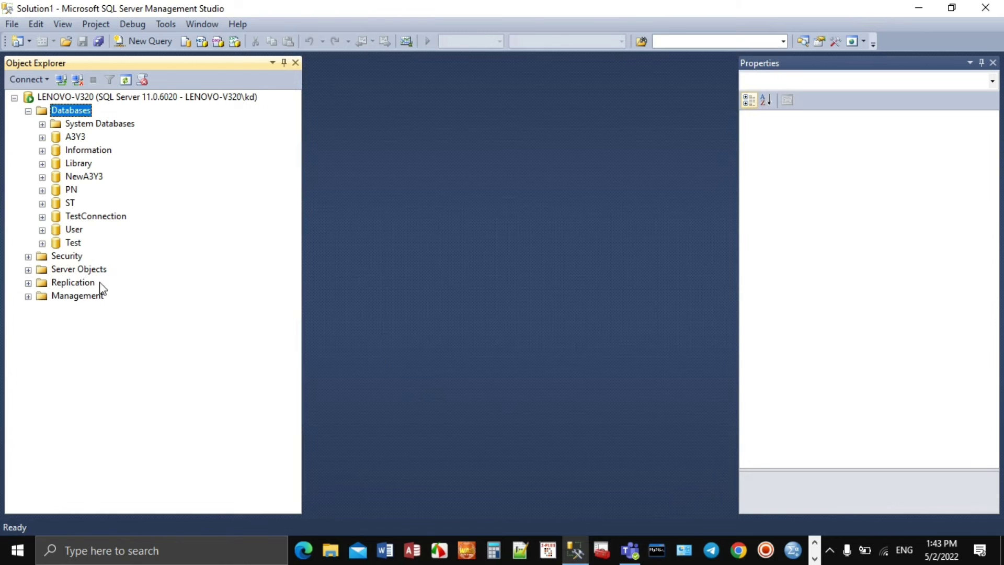
Check which tables the Test database contains, then collapse its tree again
click(73, 243)
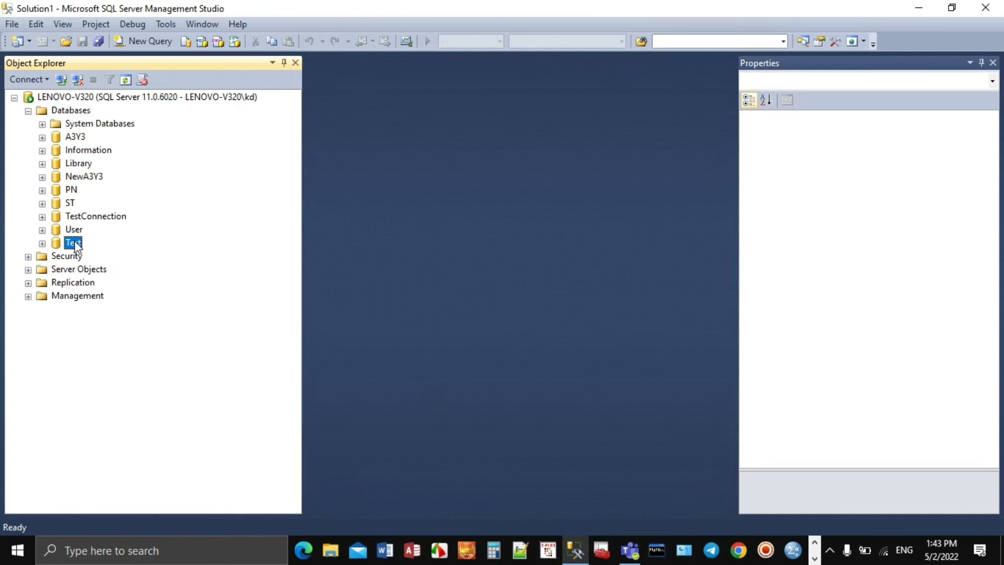
click(42, 243)
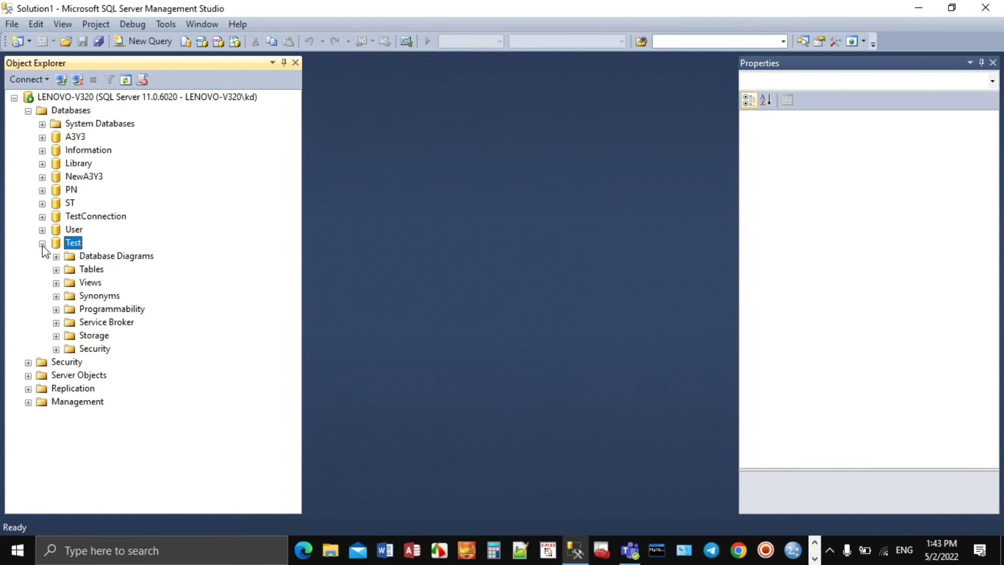
click(56, 270)
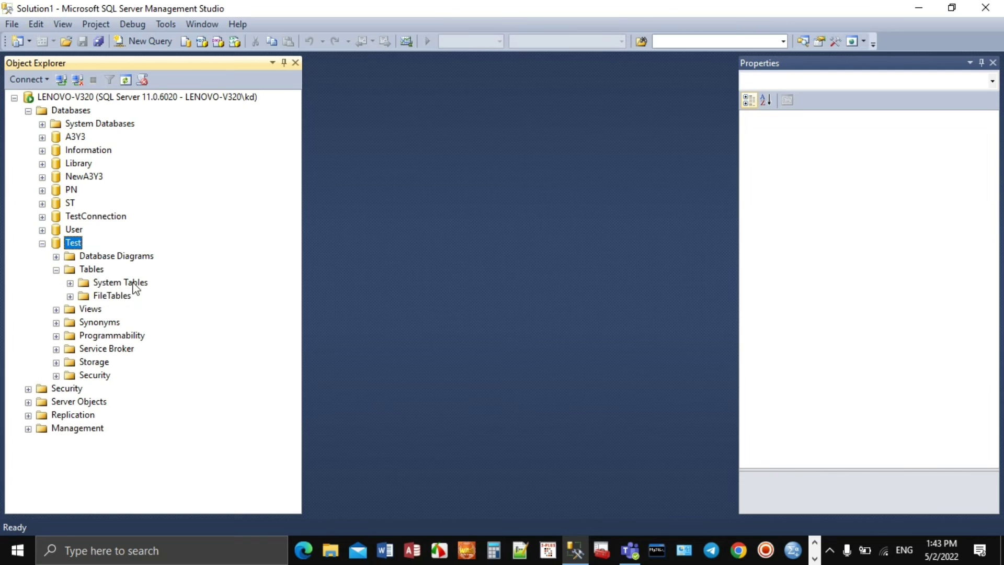
click(56, 270)
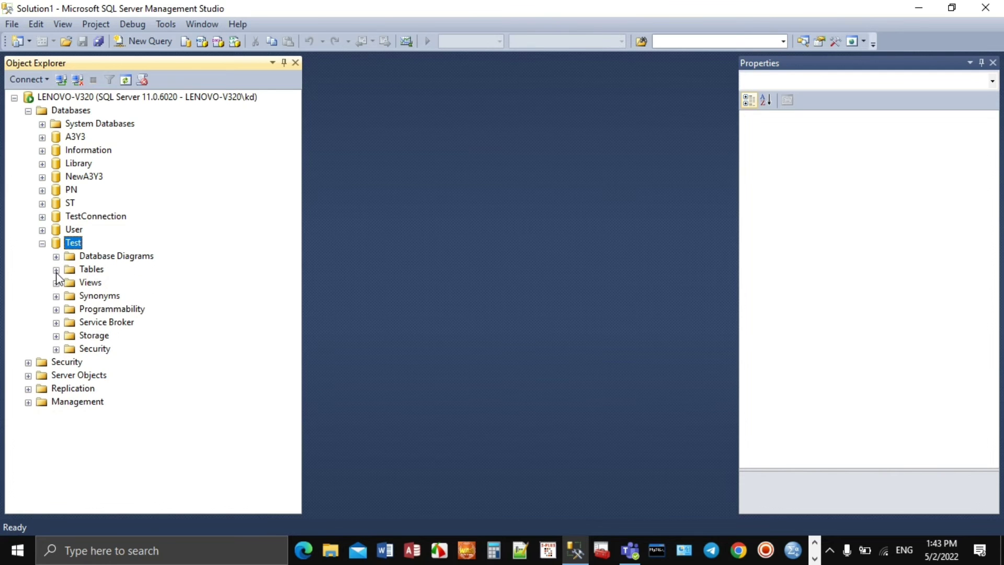
click(41, 244)
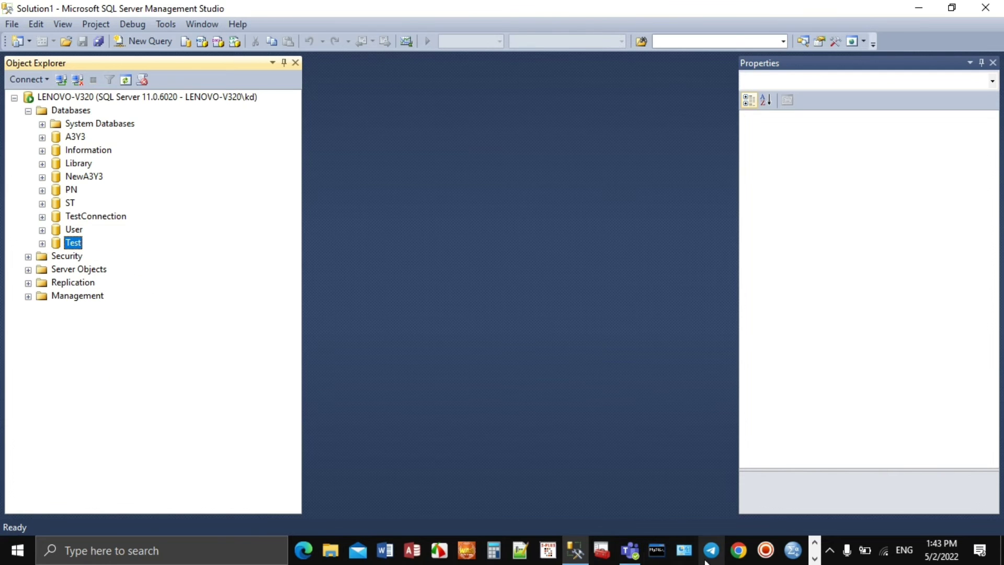
Switch to the Notepad note, add the line "import tbAdmin and tbEmp table into sql server", and minimize it
click(814, 558)
click(489, 552)
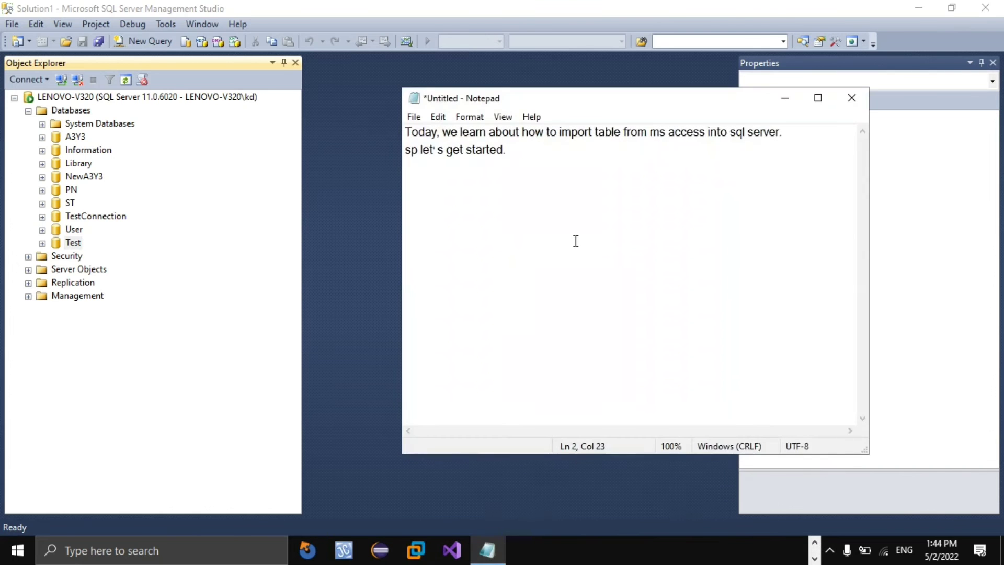
text(import tbAdd)
key(BackSpace)
text(min)
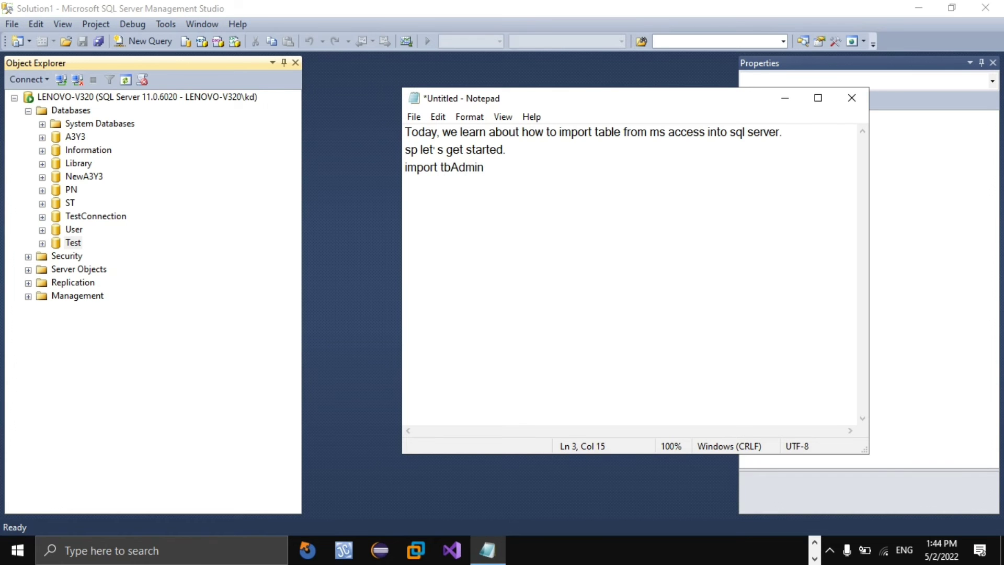
text( and tbEmp )
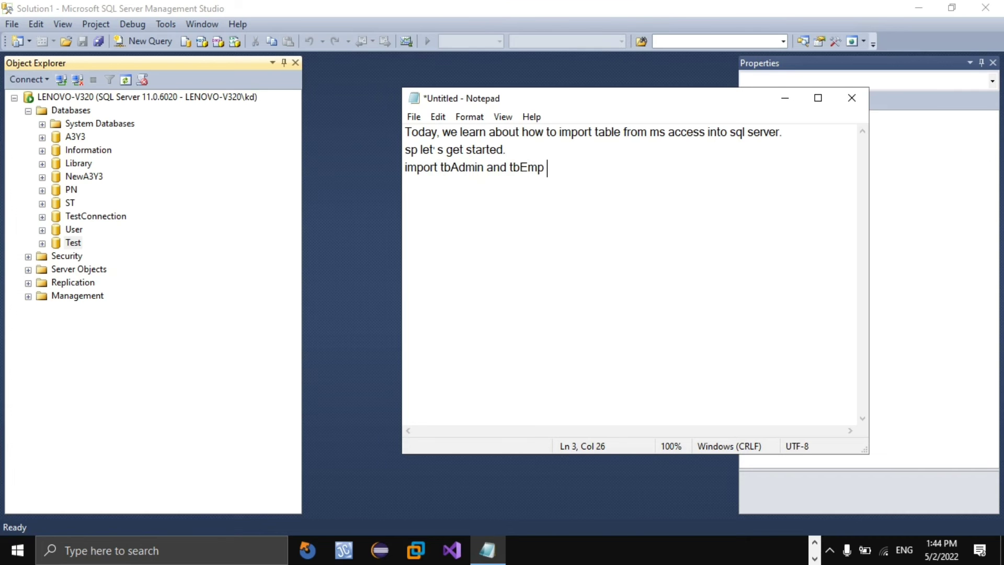
text(table into sql)
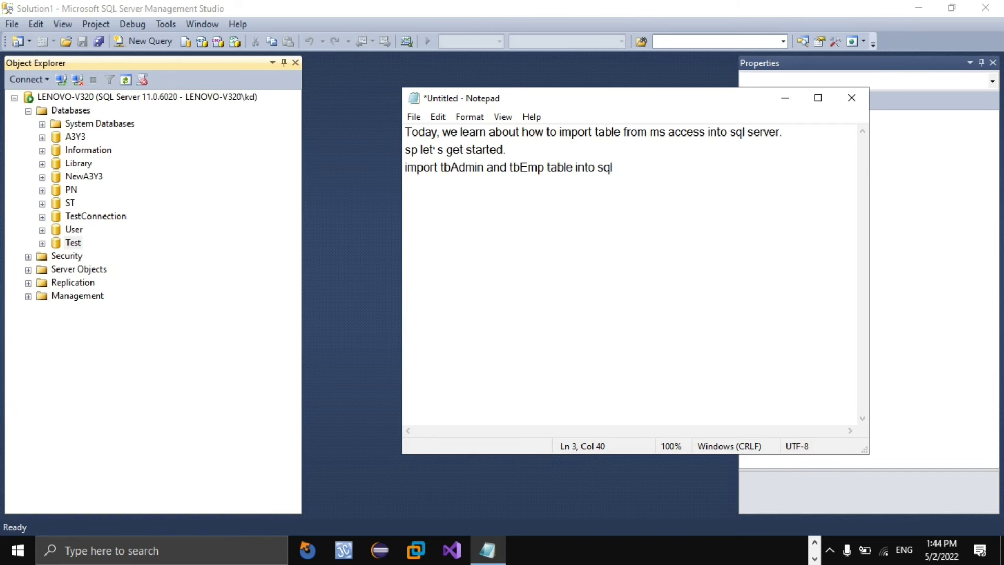
text( server)
click(794, 104)
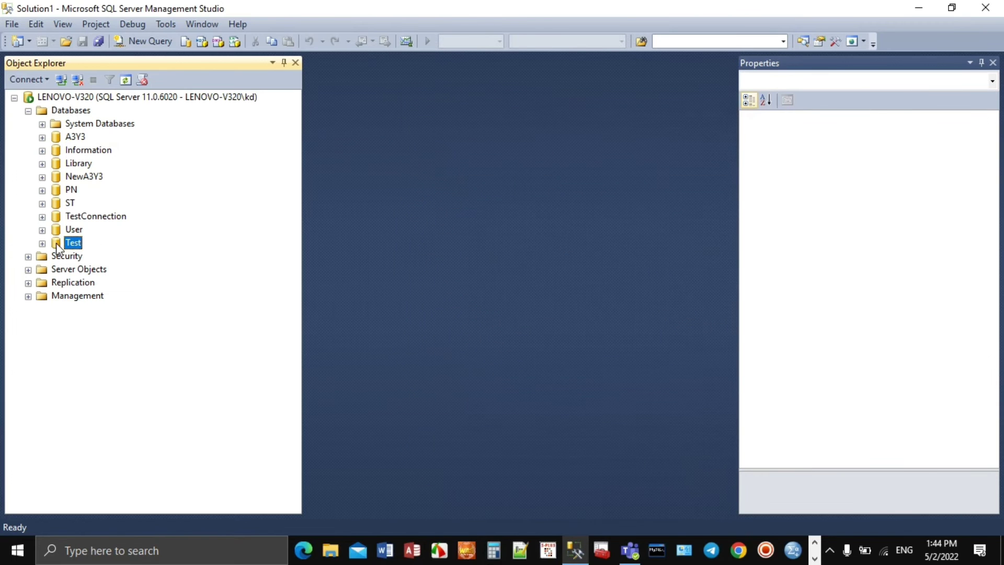
Launch the data import wizard for the Test database and move its window clear of the object tree
click(43, 243)
right_click(68, 245)
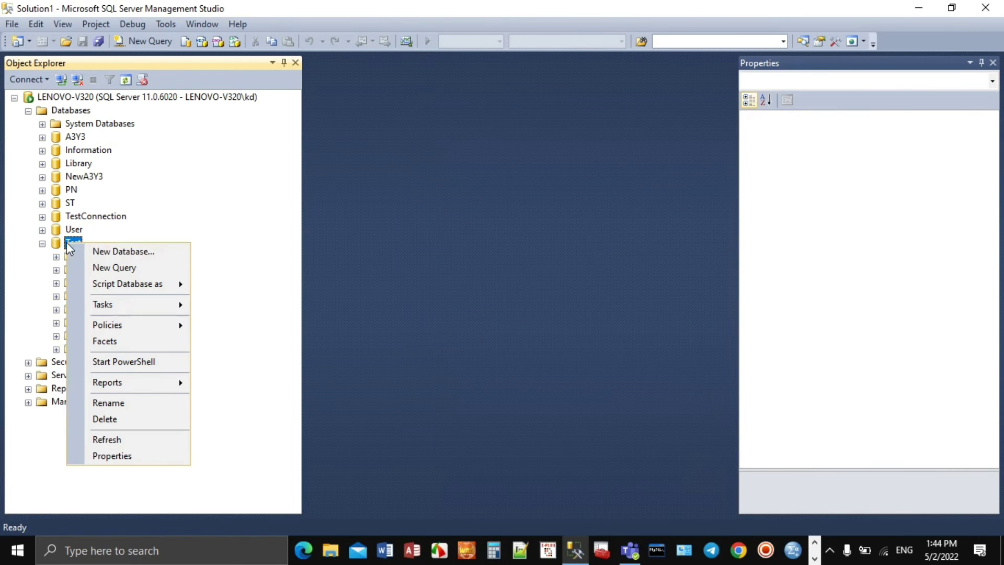
mouse_move(110, 306)
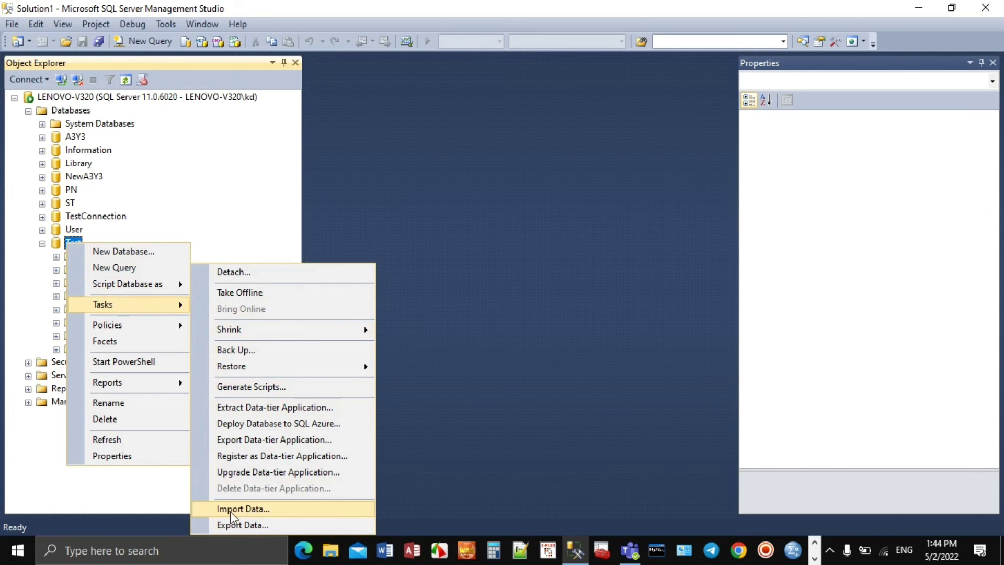
click(245, 509)
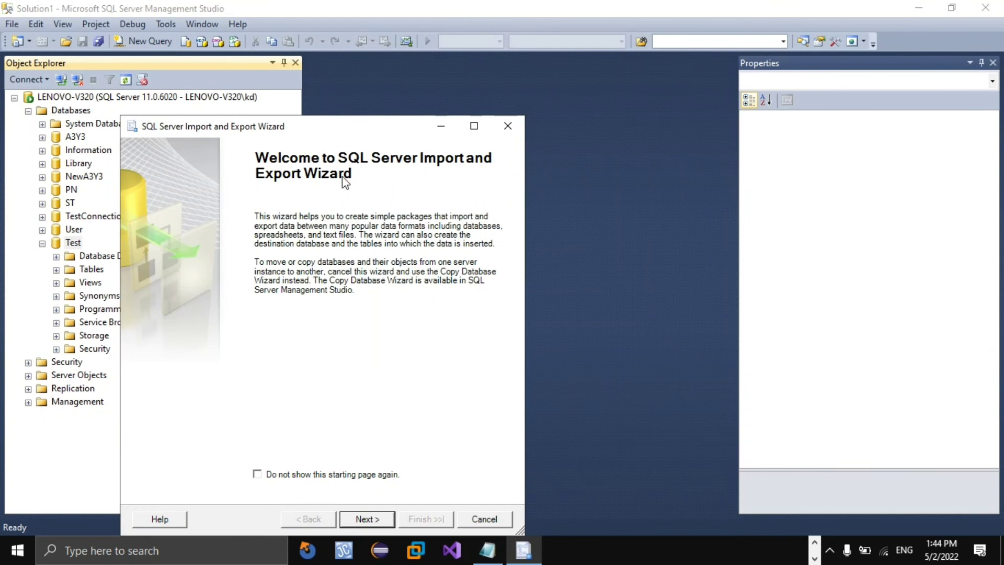
drag(334, 127, 492, 26)
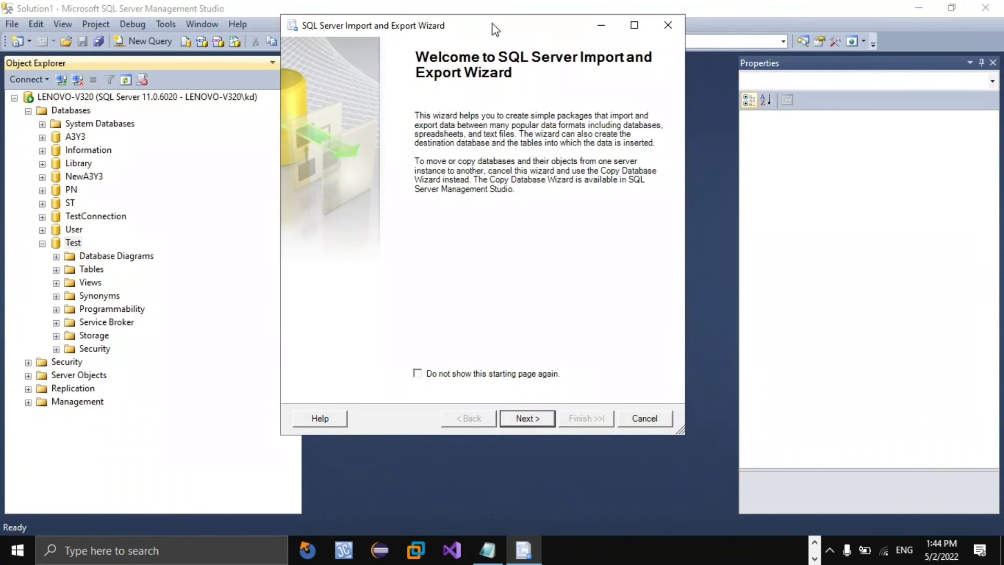
Move past the wizard's welcome page and set the data source to Microsoft Access (Microsoft Access Database Engine)
click(527, 419)
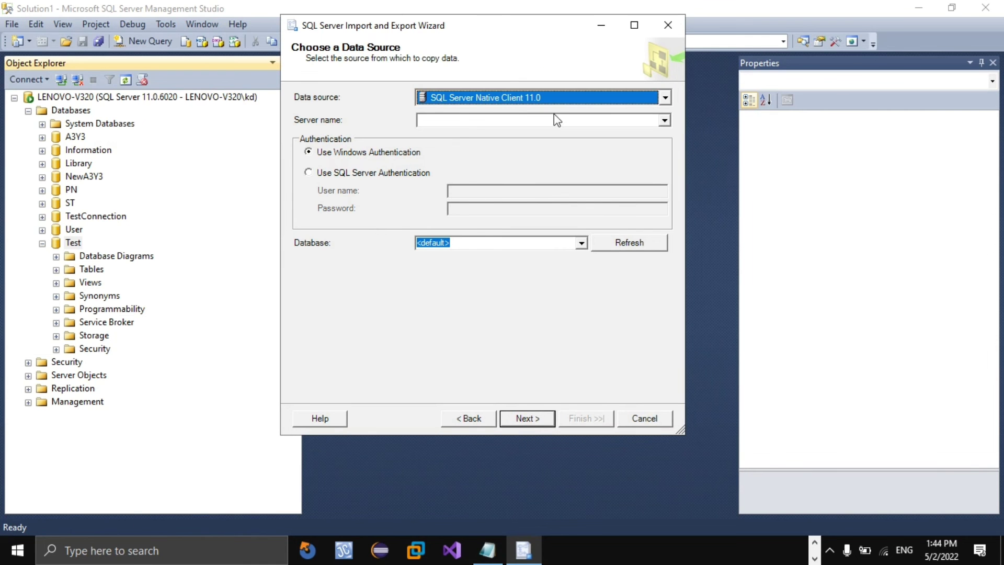
click(665, 99)
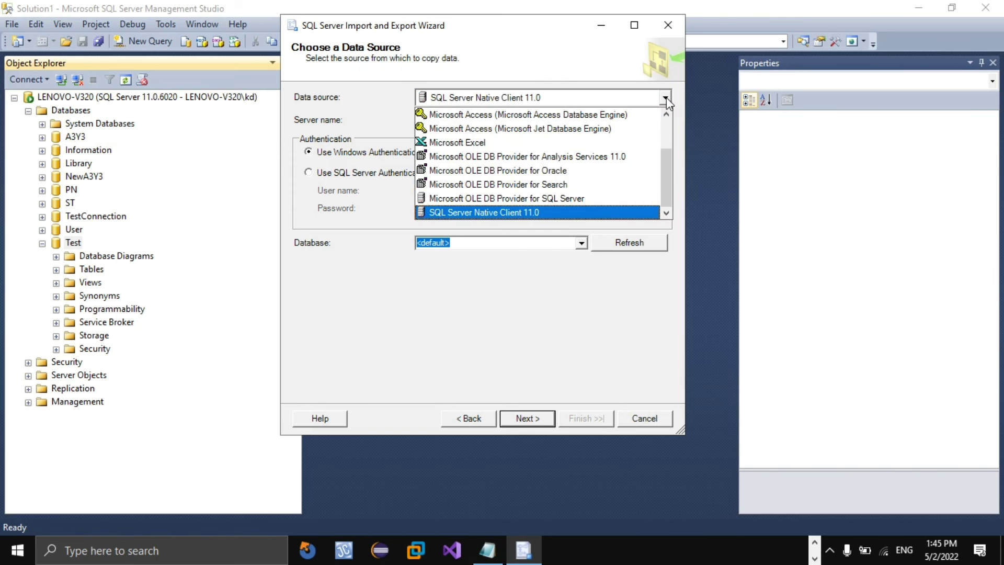
mouse_move(666, 159)
mouse_down()
mouse_move(663, 128)
mouse_move(664, 143)
mouse_up()
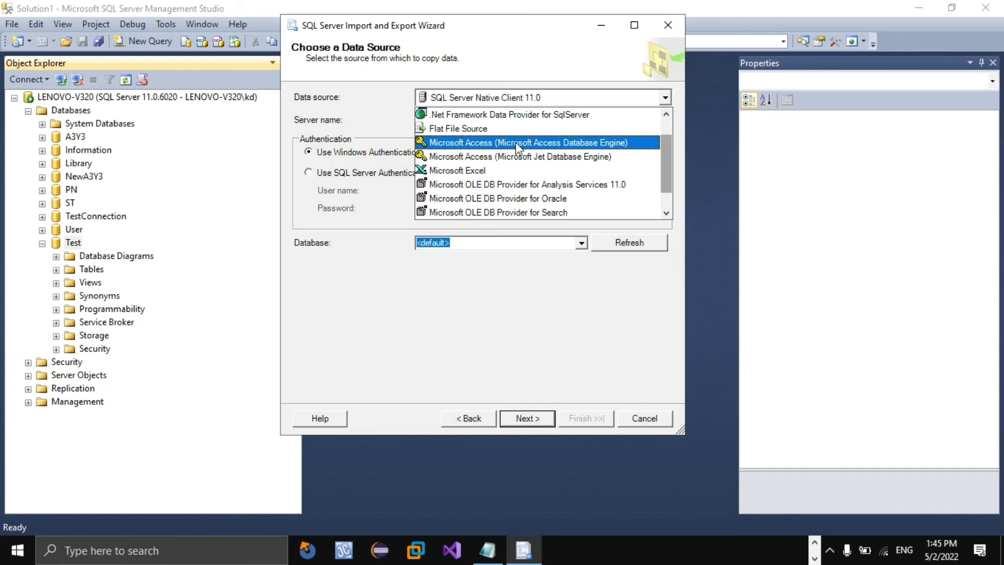
click(485, 143)
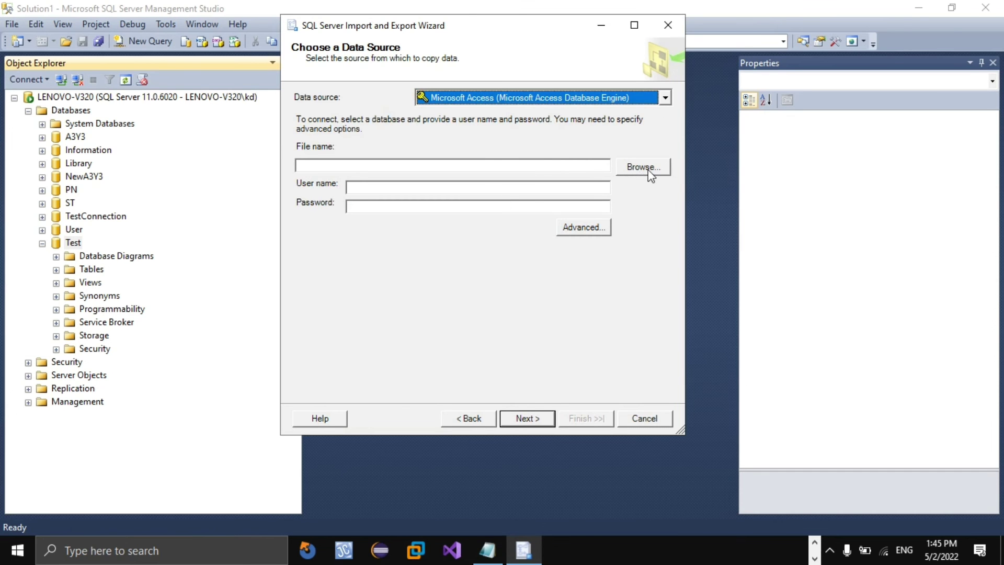
Show all file types in the MS Access file folder on drive E and use the Employee database as the source file
click(634, 170)
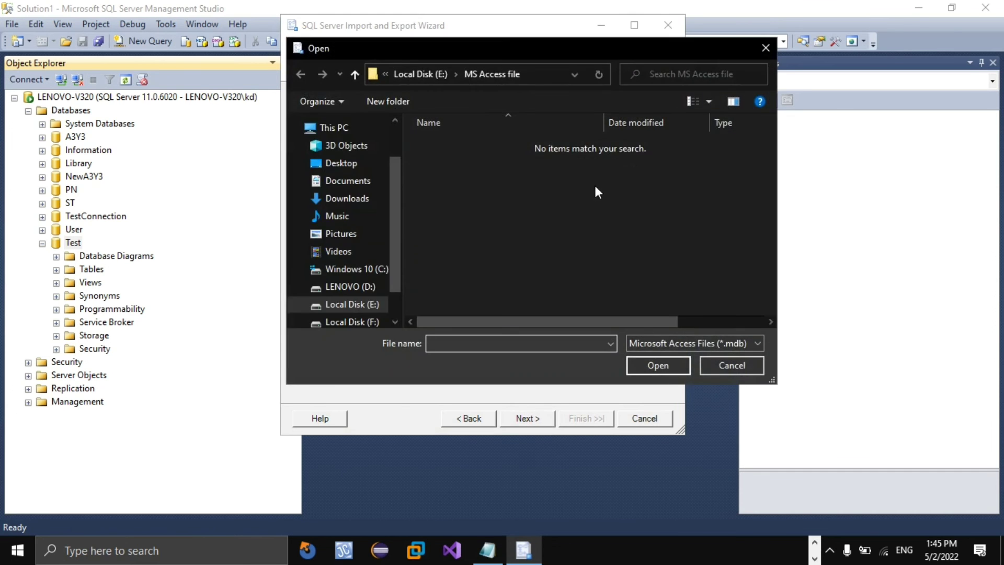
click(733, 346)
click(708, 369)
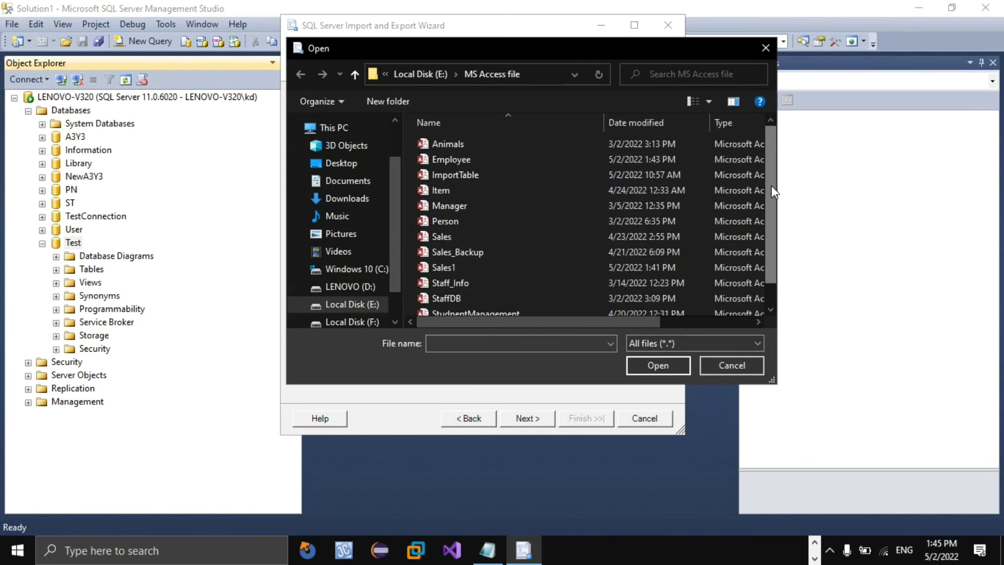
scroll(771, 189, down, 1)
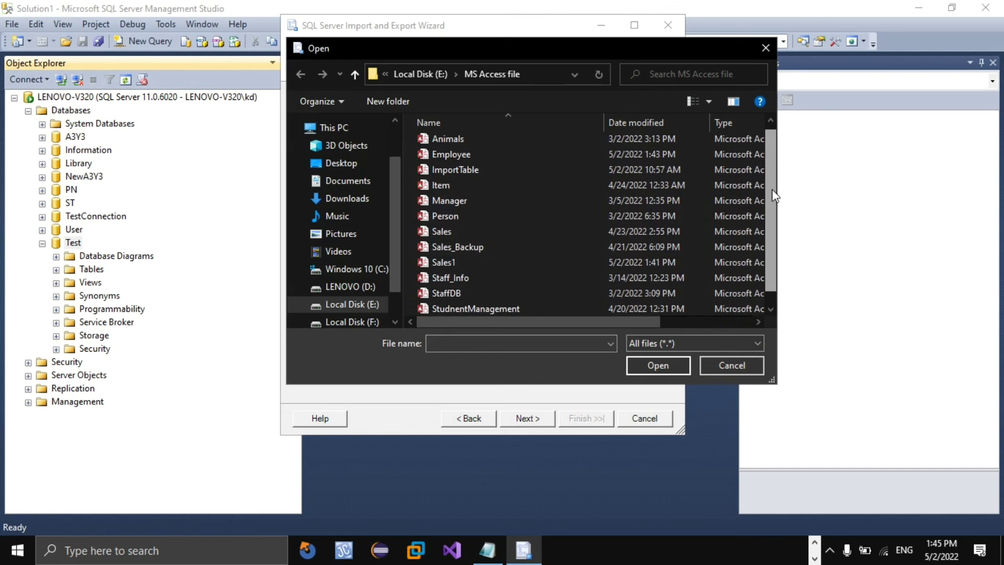
click(456, 157)
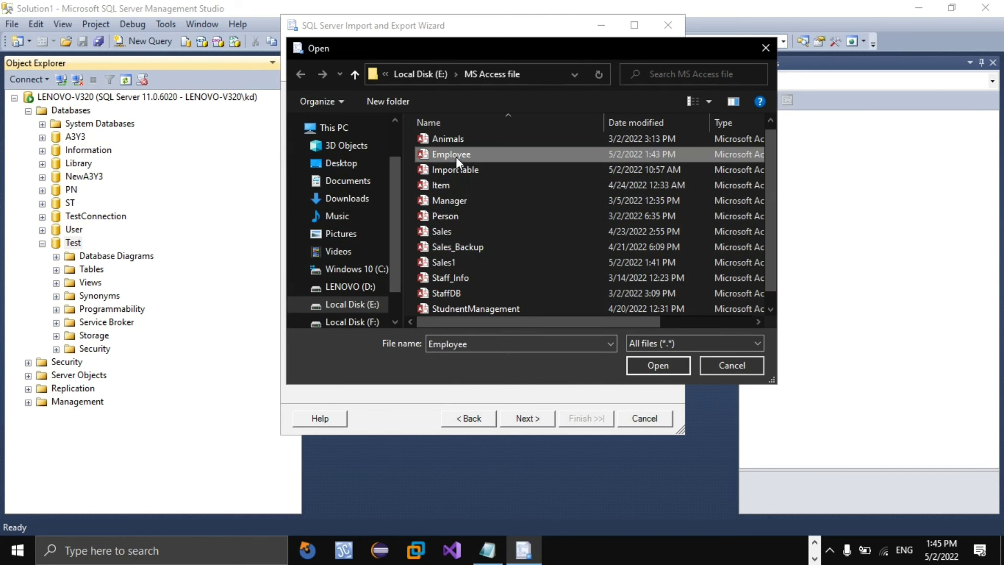
click(654, 366)
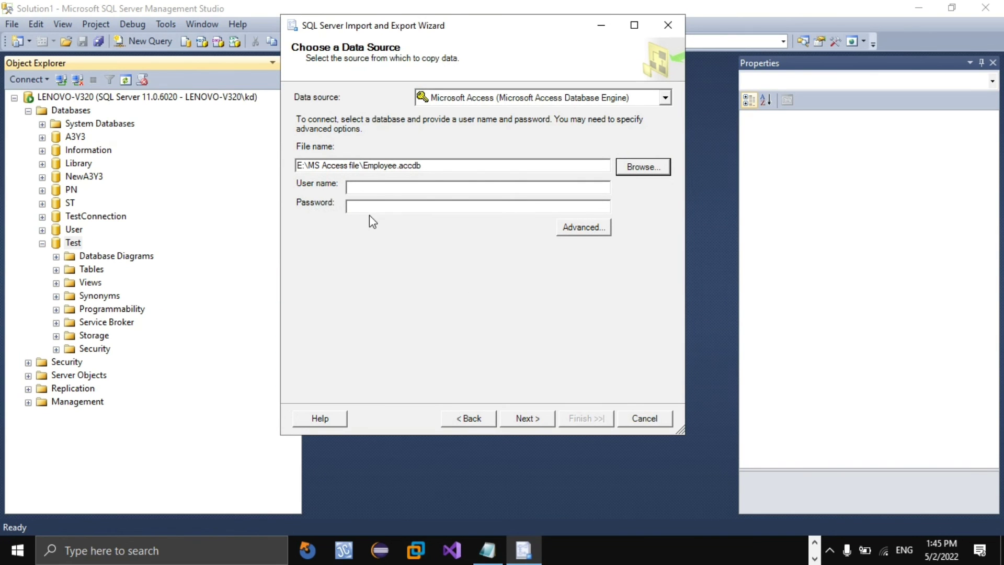
click(526, 418)
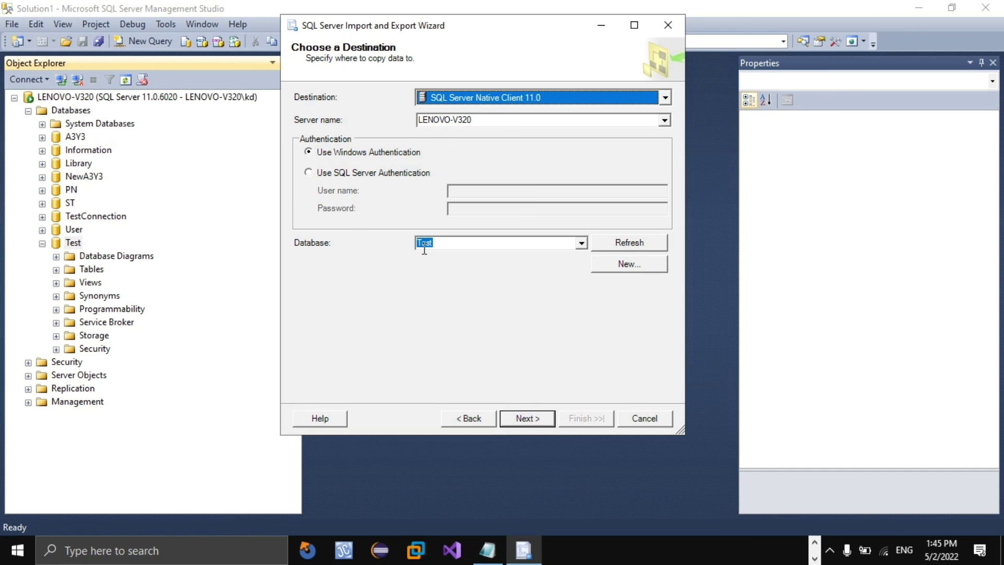
Accept Test on LENOVO-V320 as the destination and choose to copy both source tables, tbAdmin and tbEmp
click(532, 421)
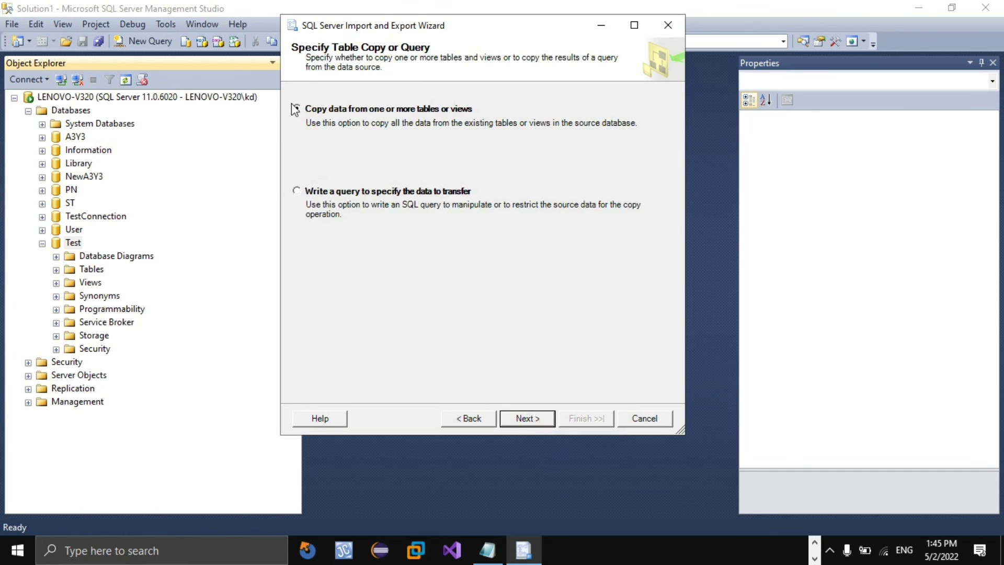
click(532, 421)
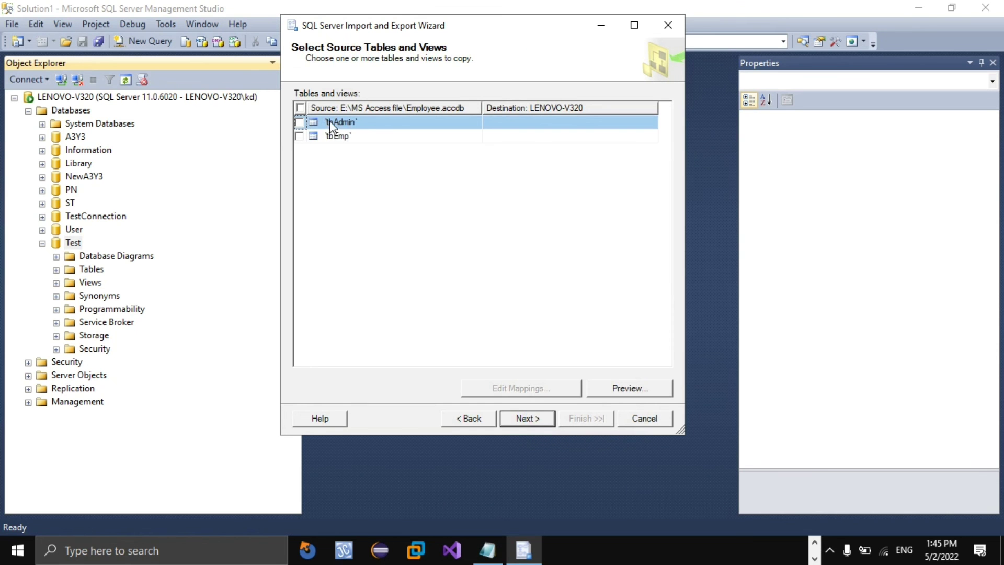
click(300, 108)
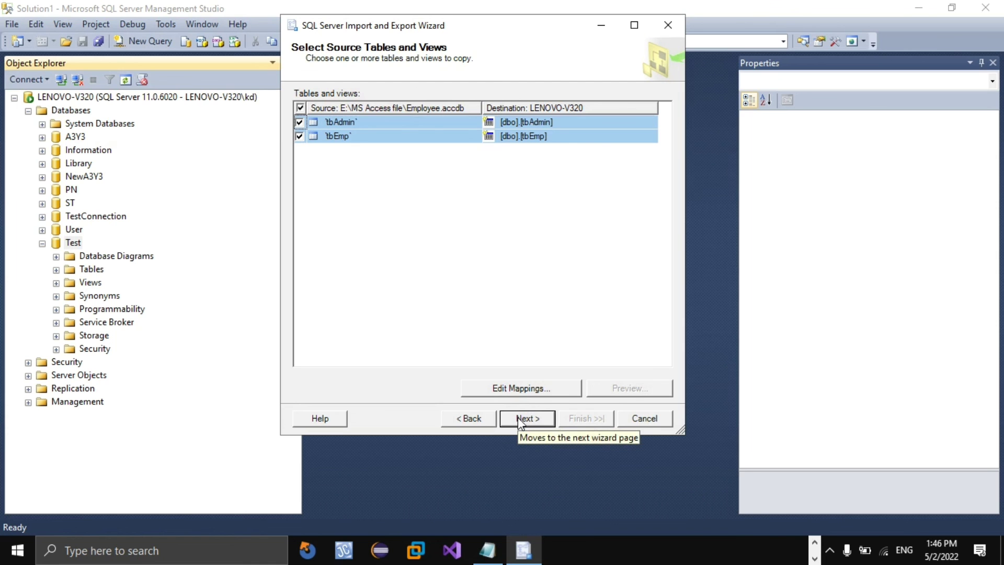
click(523, 124)
click(526, 121)
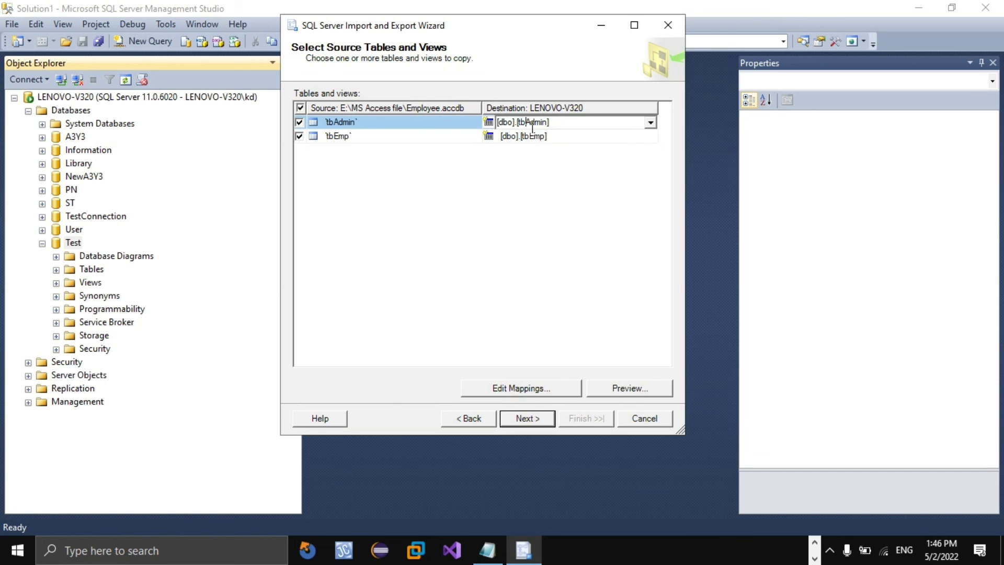
click(556, 180)
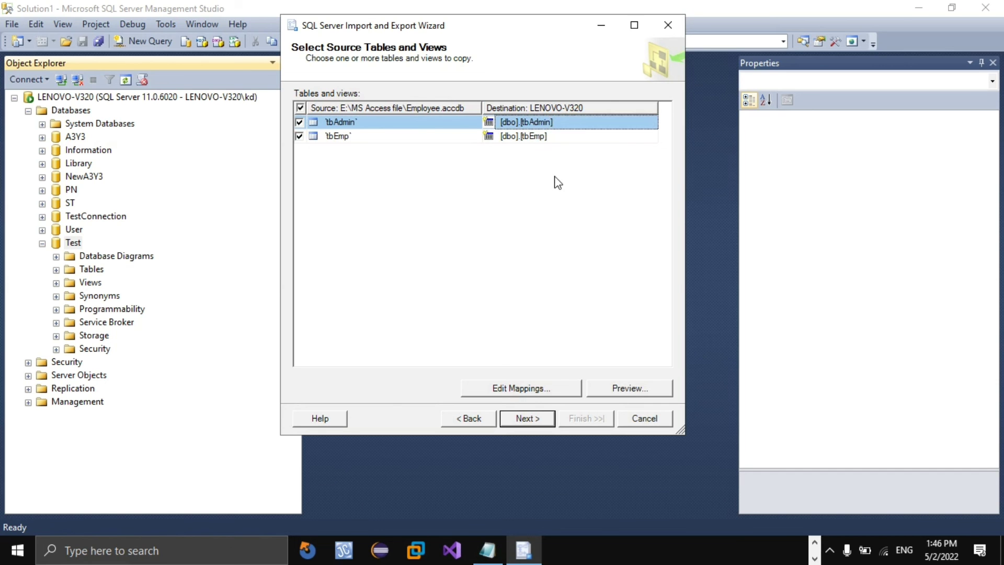
click(520, 418)
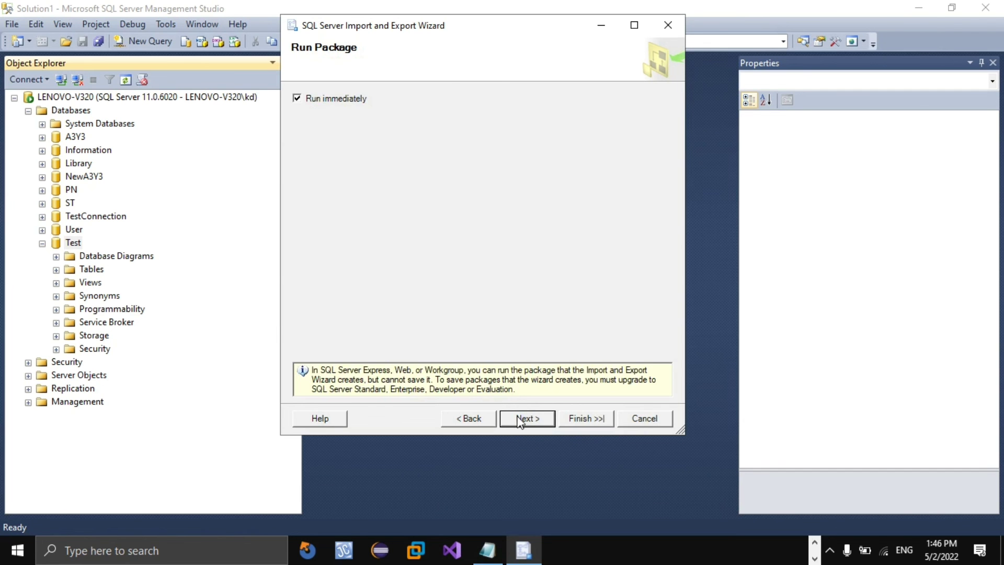
Run the import package immediately and close the wizard once it has executed
click(519, 420)
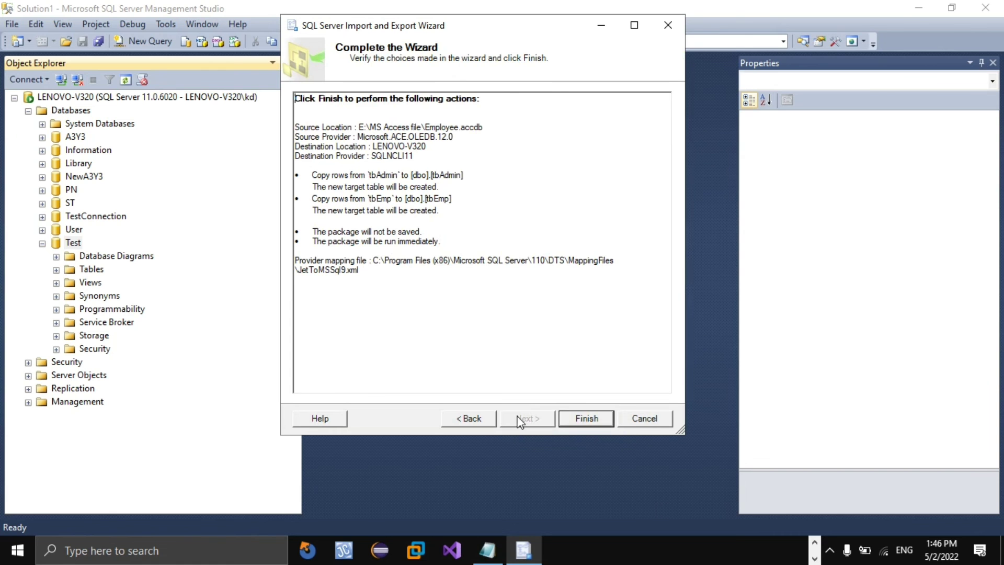
click(585, 421)
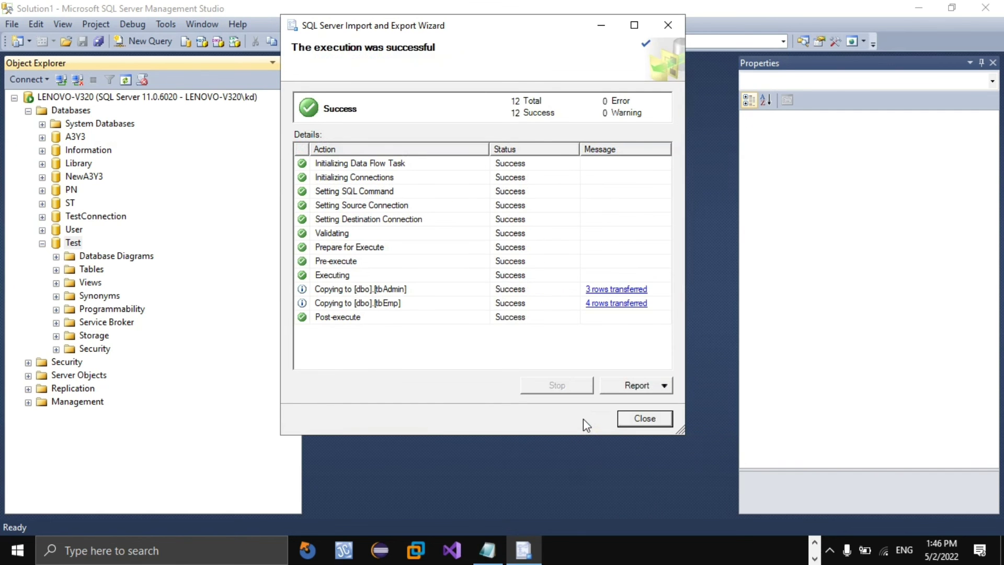
click(646, 419)
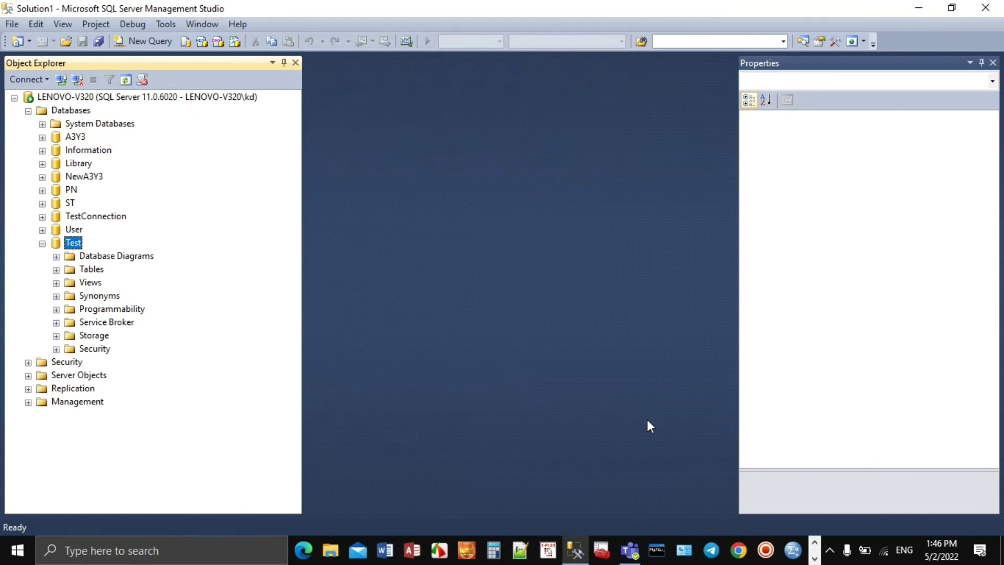
Refresh the Tables folder of the Test database and expand it to check for the imported tables
click(88, 269)
right_click(89, 271)
click(129, 371)
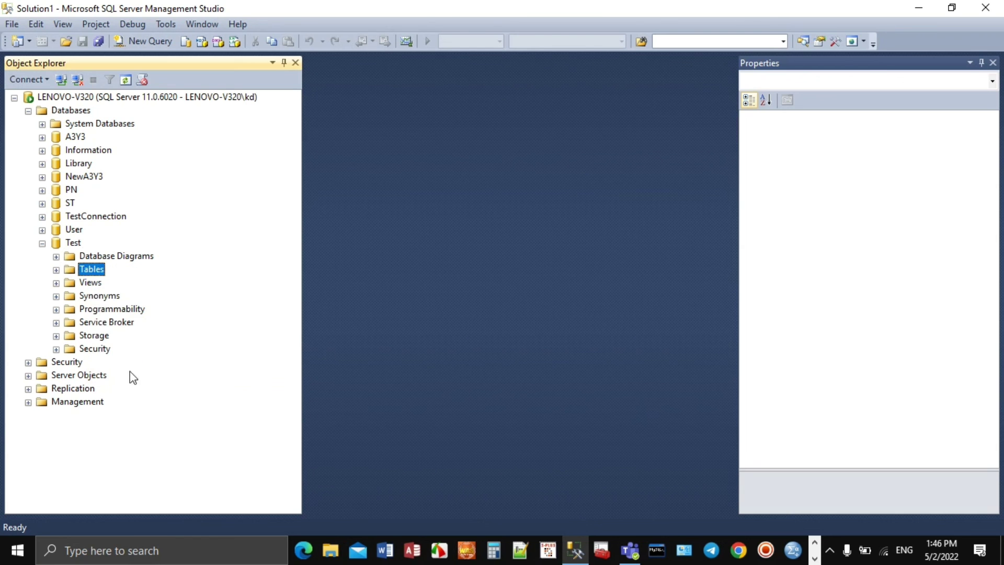
click(56, 269)
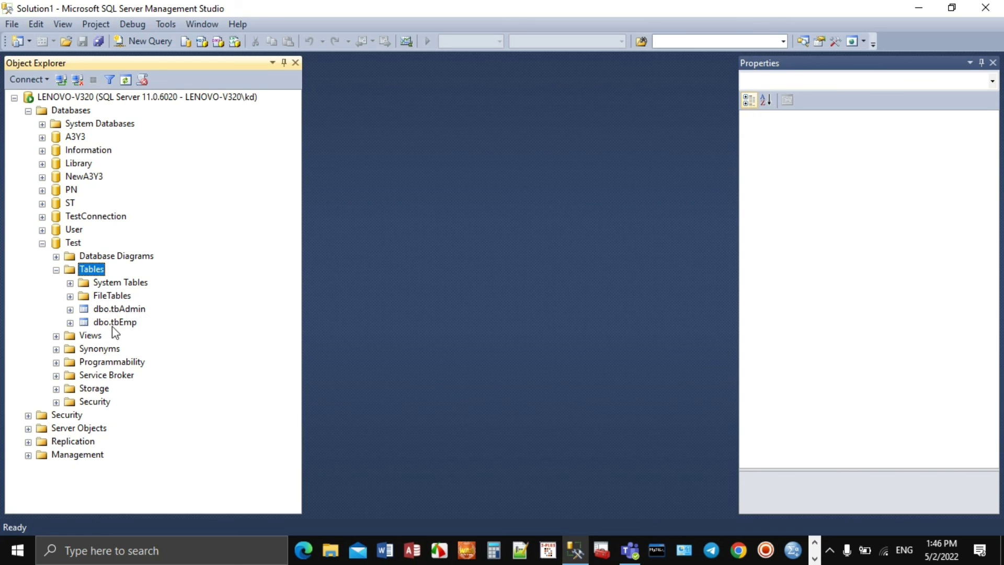
Open the top 200 rows of dbo.tbAdmin for editing and auto-hide the Properties window to see all columns
click(134, 311)
right_click(134, 310)
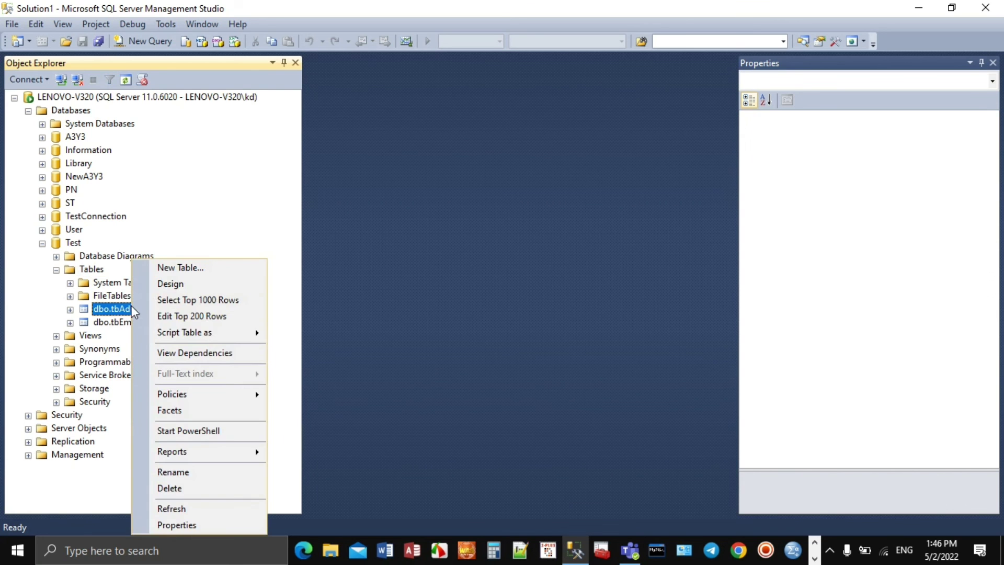
click(206, 321)
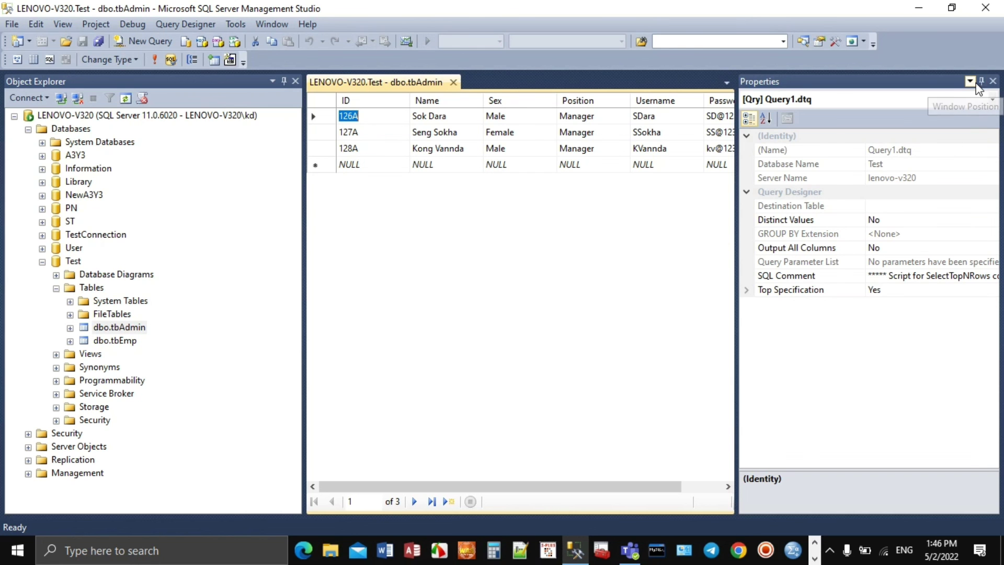
click(981, 82)
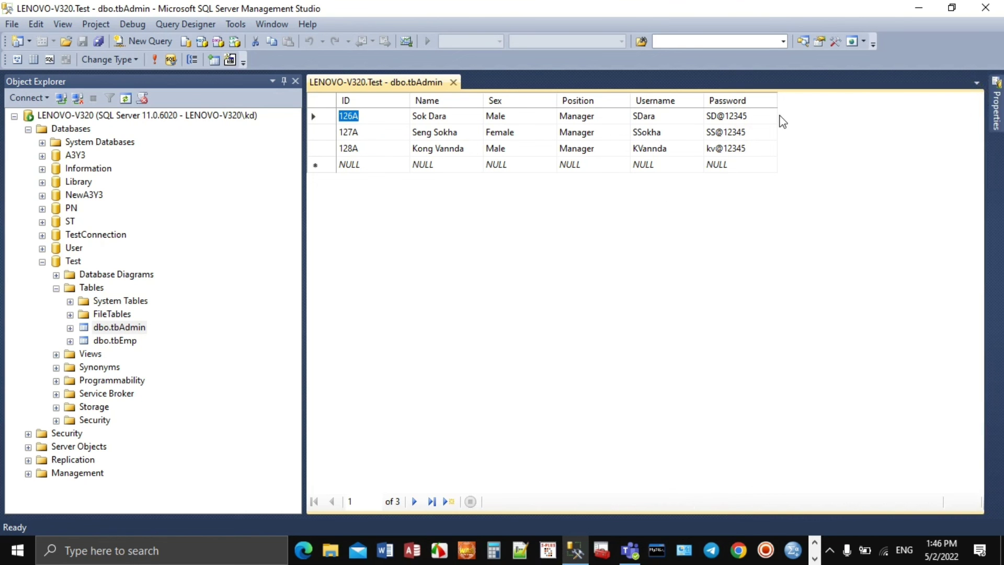
Open the top 200 rows of dbo.tbEmp for editing to check its imported records
click(112, 341)
right_click(112, 340)
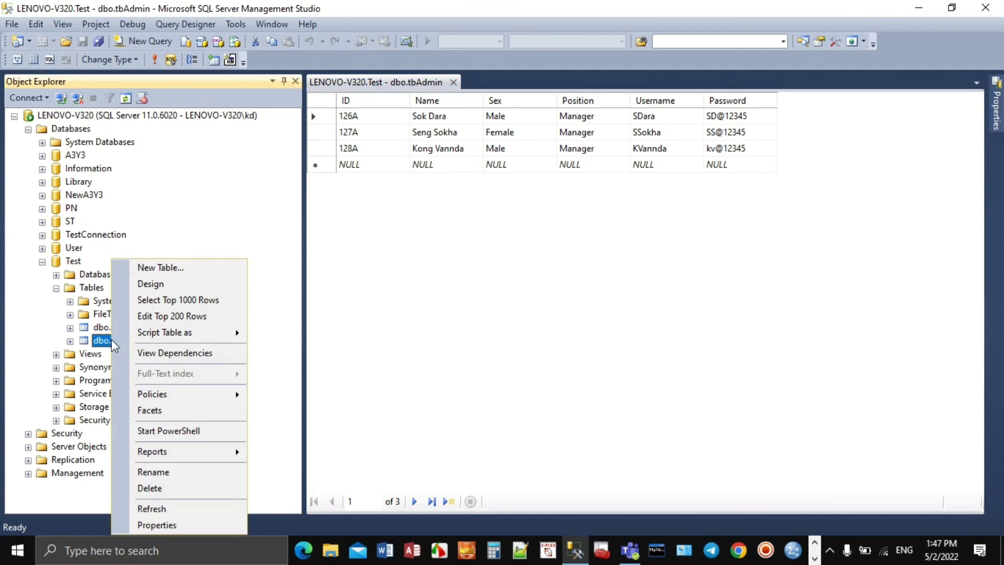
click(187, 318)
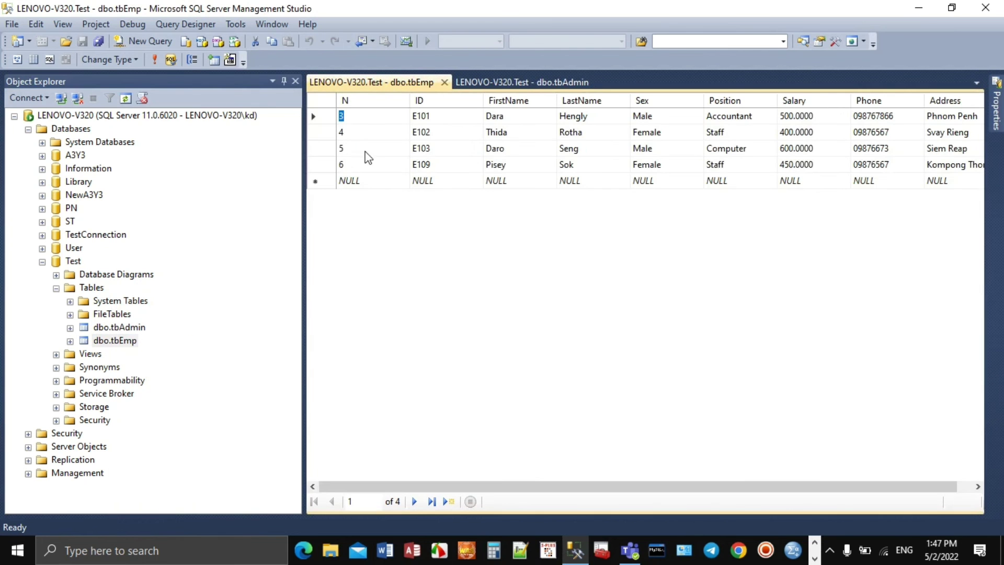